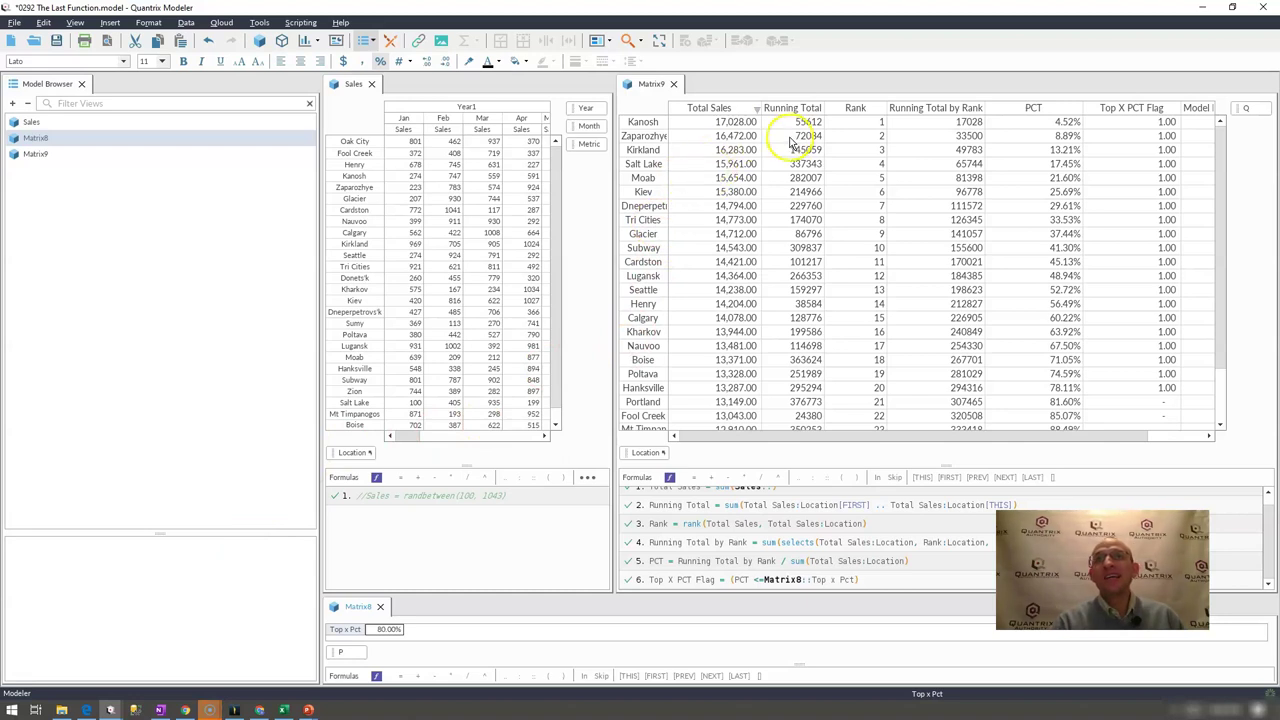
Review the Kanosh row, Matrix8's Top x Pct value and the flag cells, widening the matrix views
{"action": "left_click", "coordinate": [642, 124]}
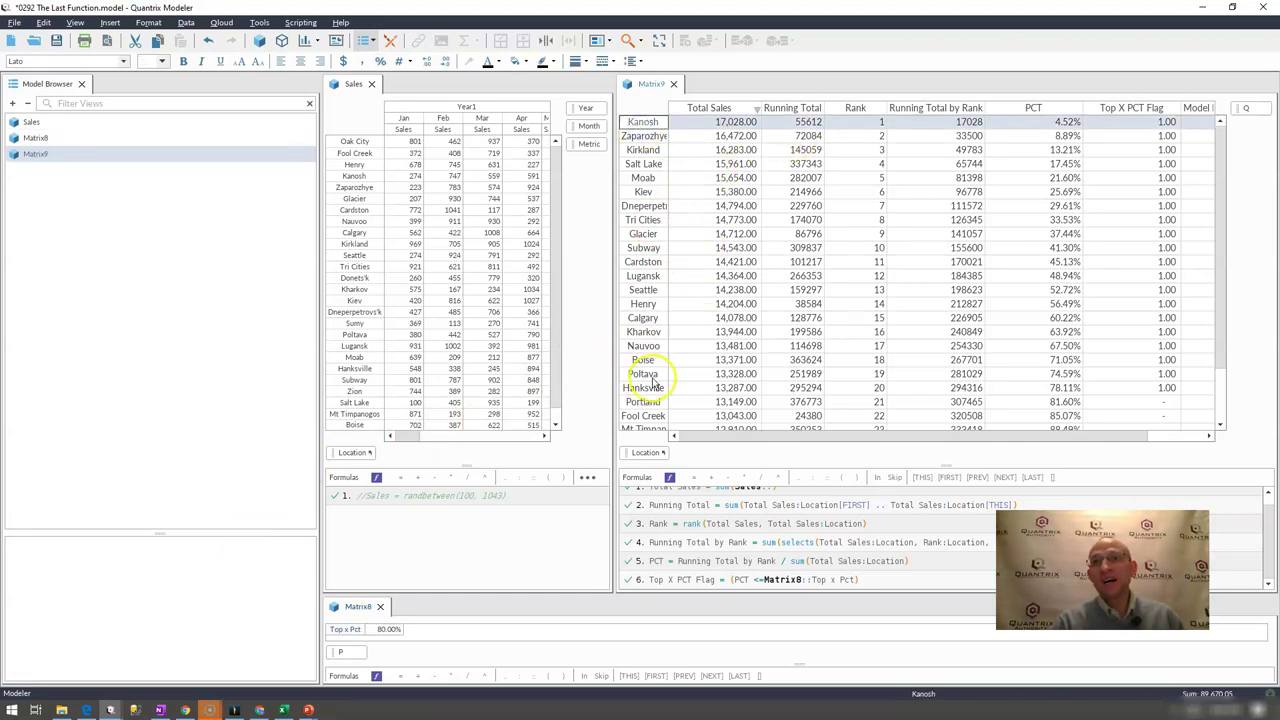
{"action": "left_click", "coordinate": [388, 632]}
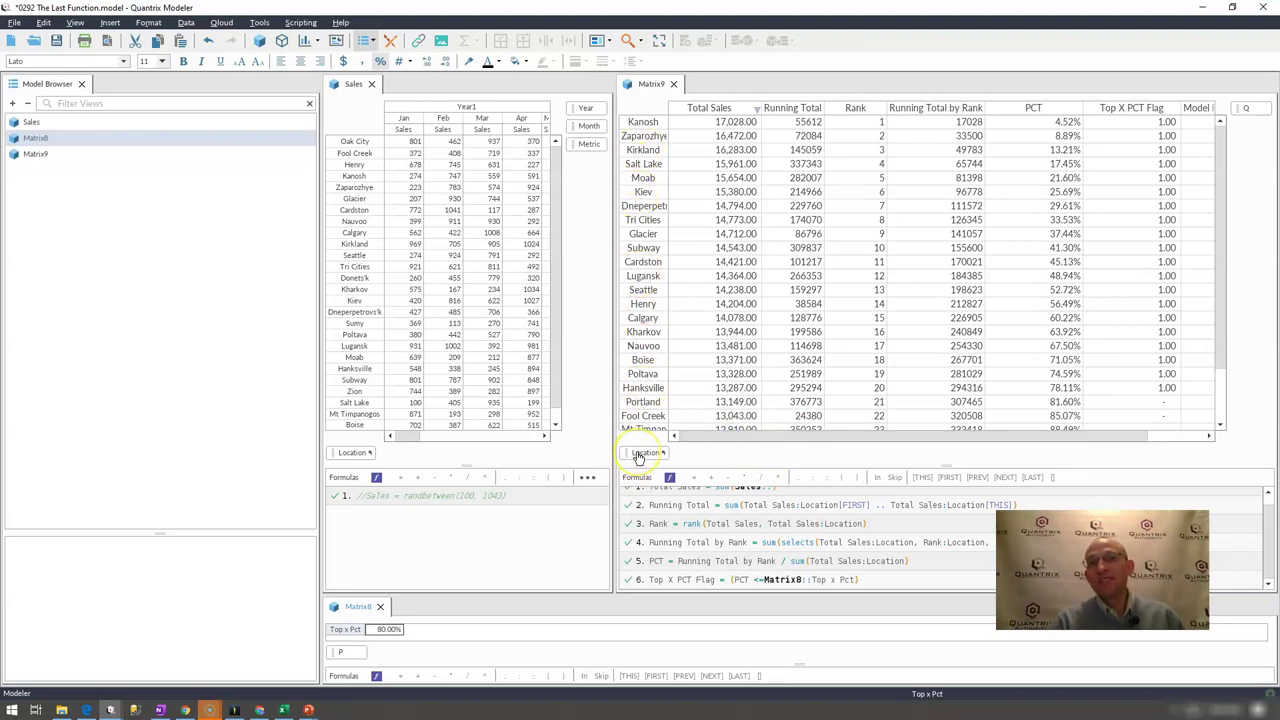
{"action": "mouse_move", "coordinate": [638, 456]}
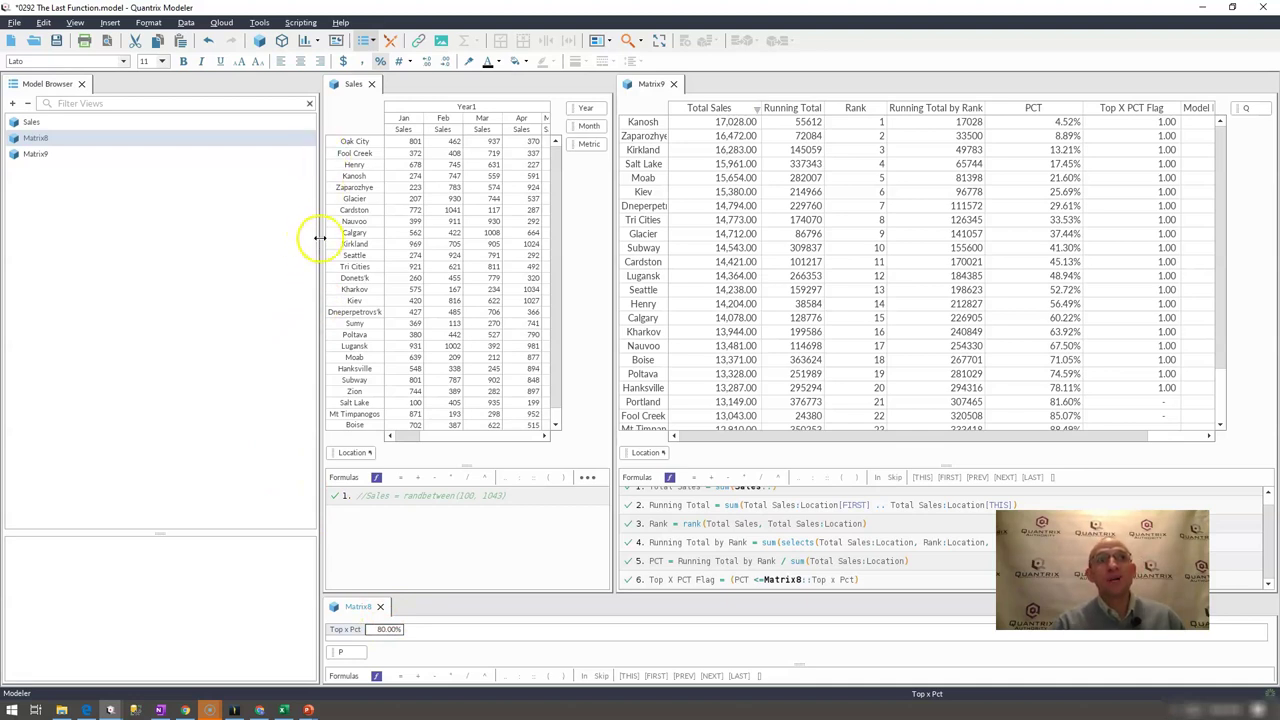
{"action": "left_click_drag", "start_coordinate": [320, 244], "coordinate": [170, 248]}
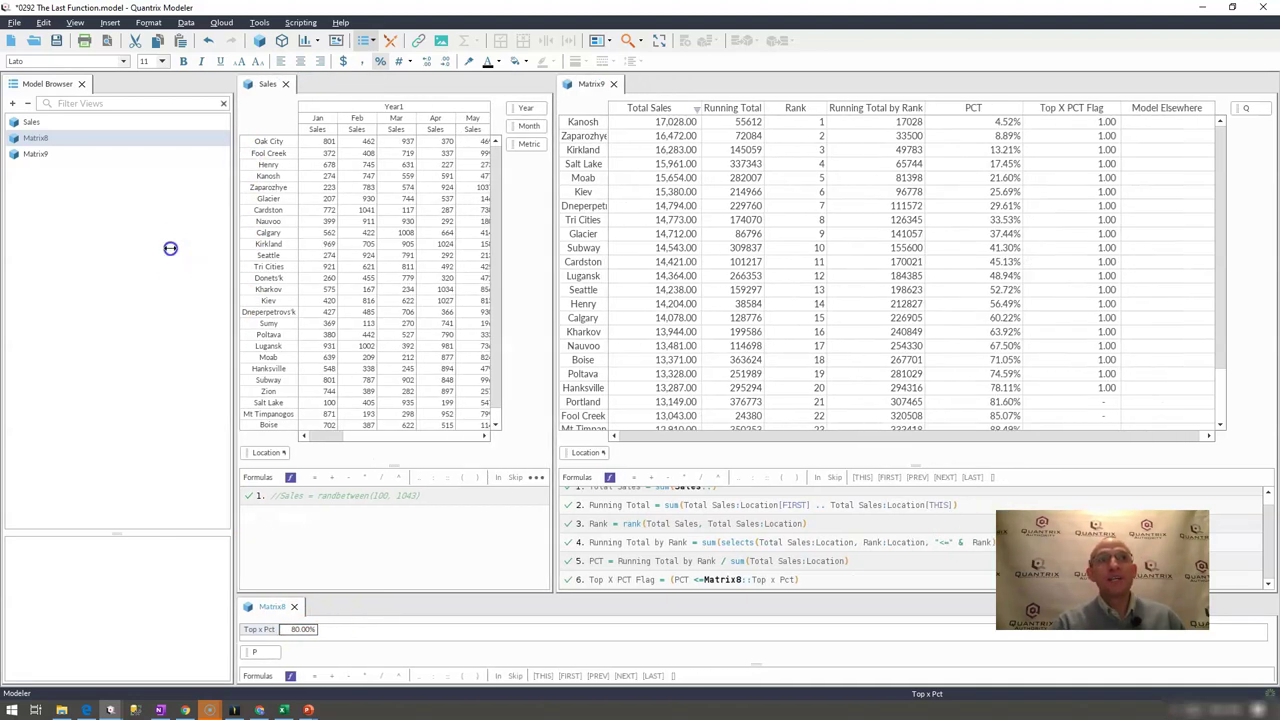
{"action": "left_click", "coordinate": [1112, 108]}
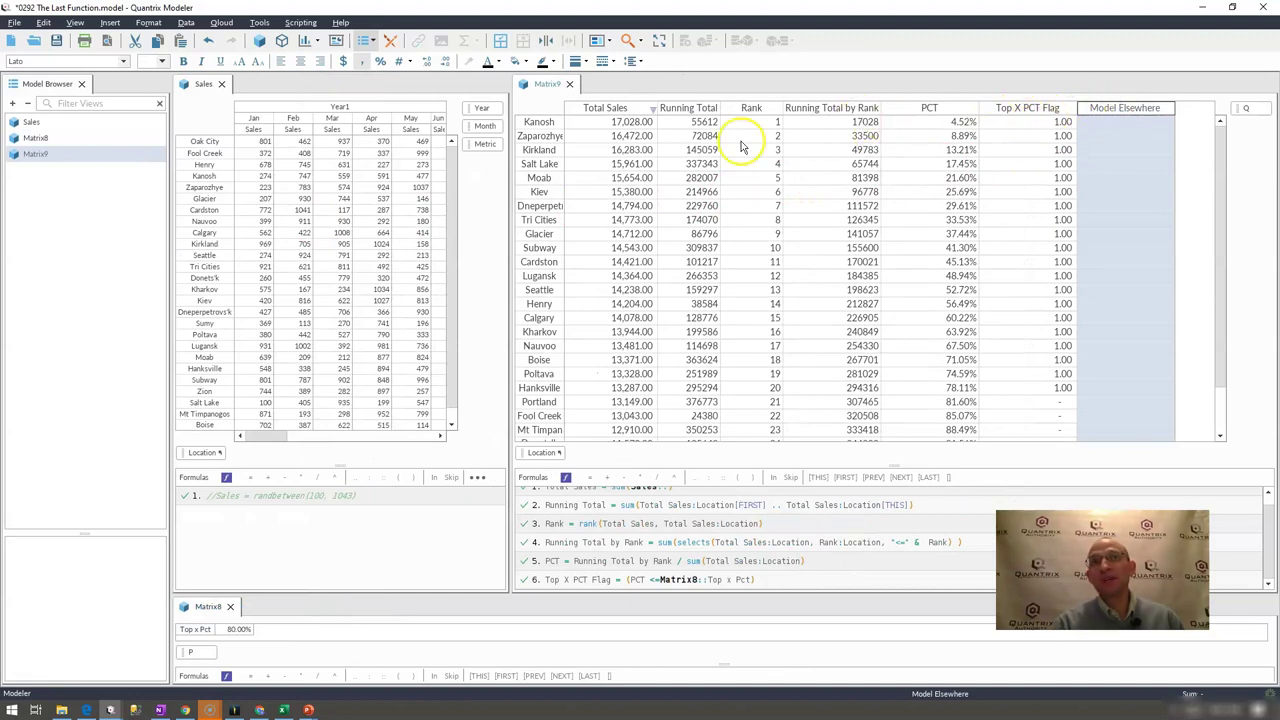
{"action": "left_click", "coordinate": [1064, 124]}
{"action": "left_click", "coordinate": [1043, 236]}
{"action": "left_click", "coordinate": [1120, 107]}
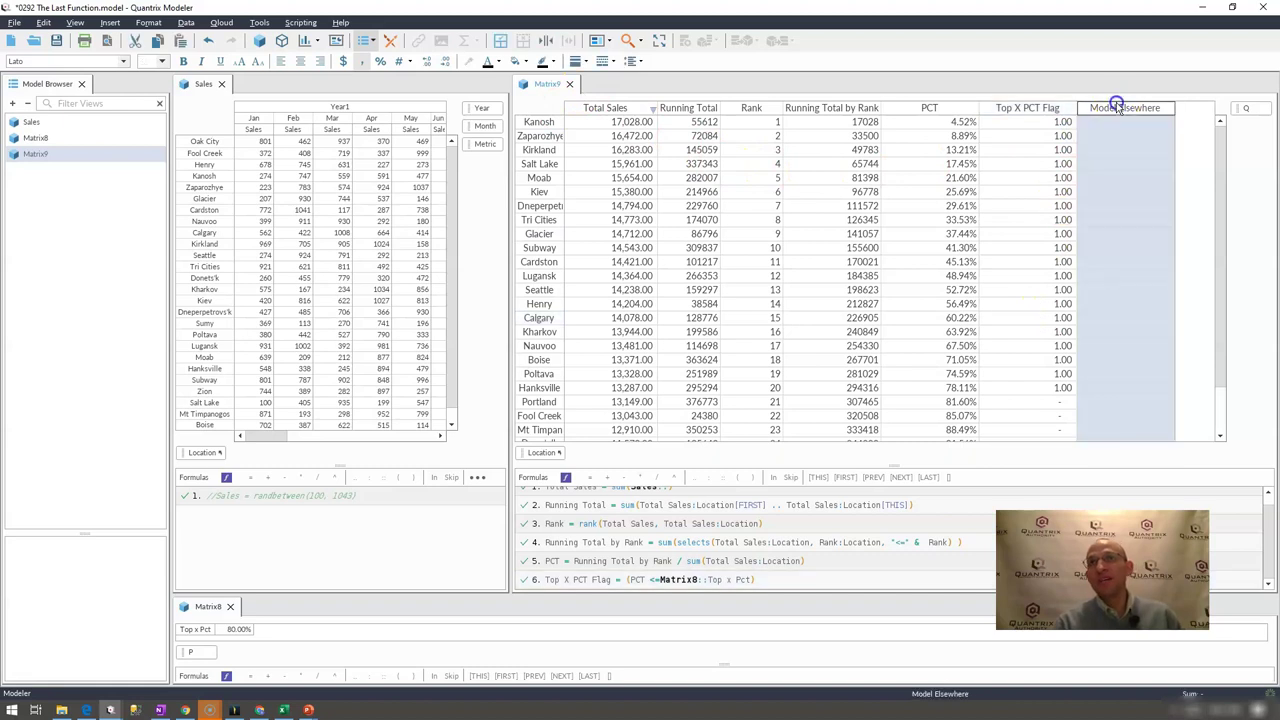
{"action": "type", "text": "= "}
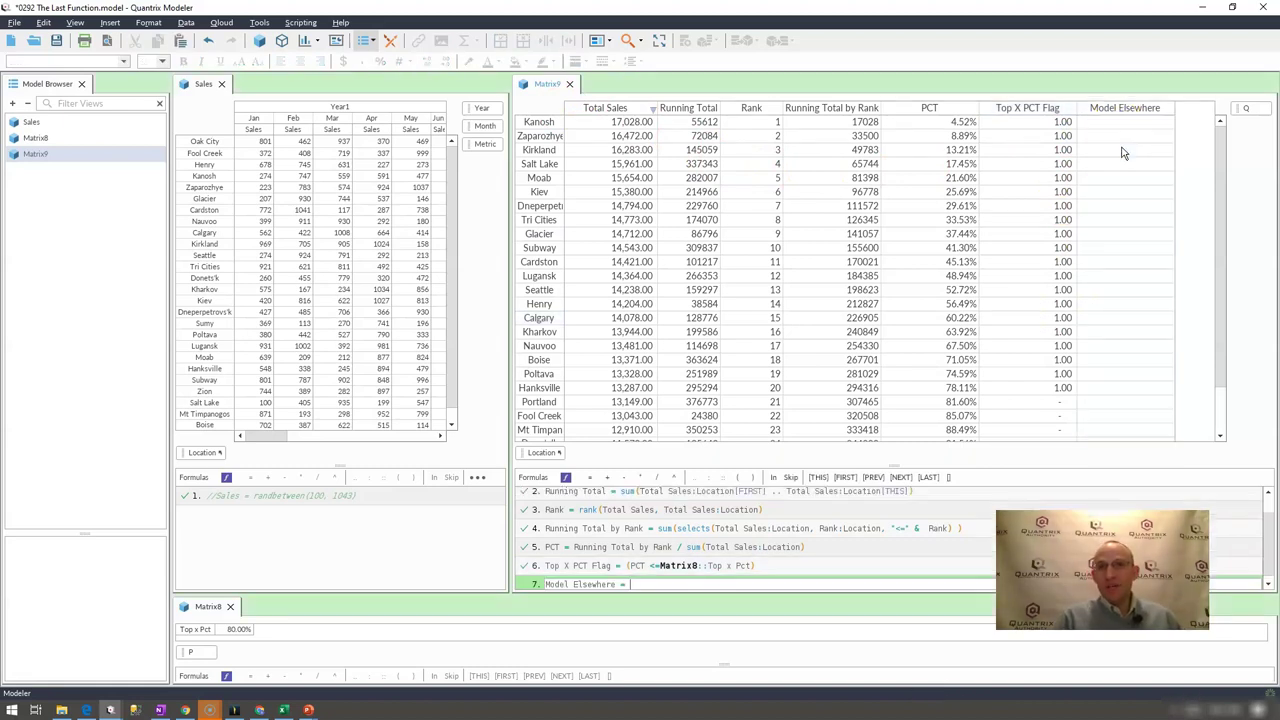
{"action": "type", "text": "if("}
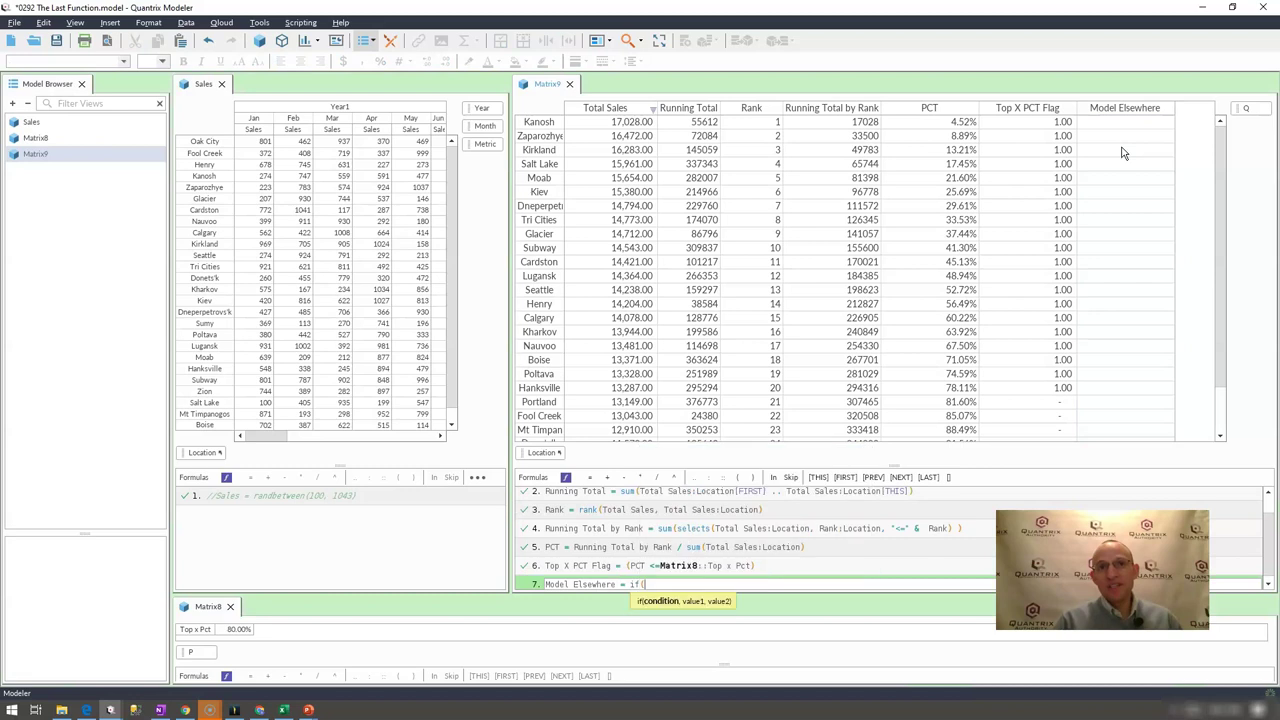
{"action": "left_click", "coordinate": [1053, 109]}
{"action": "type", "text": "= 1, @L"}
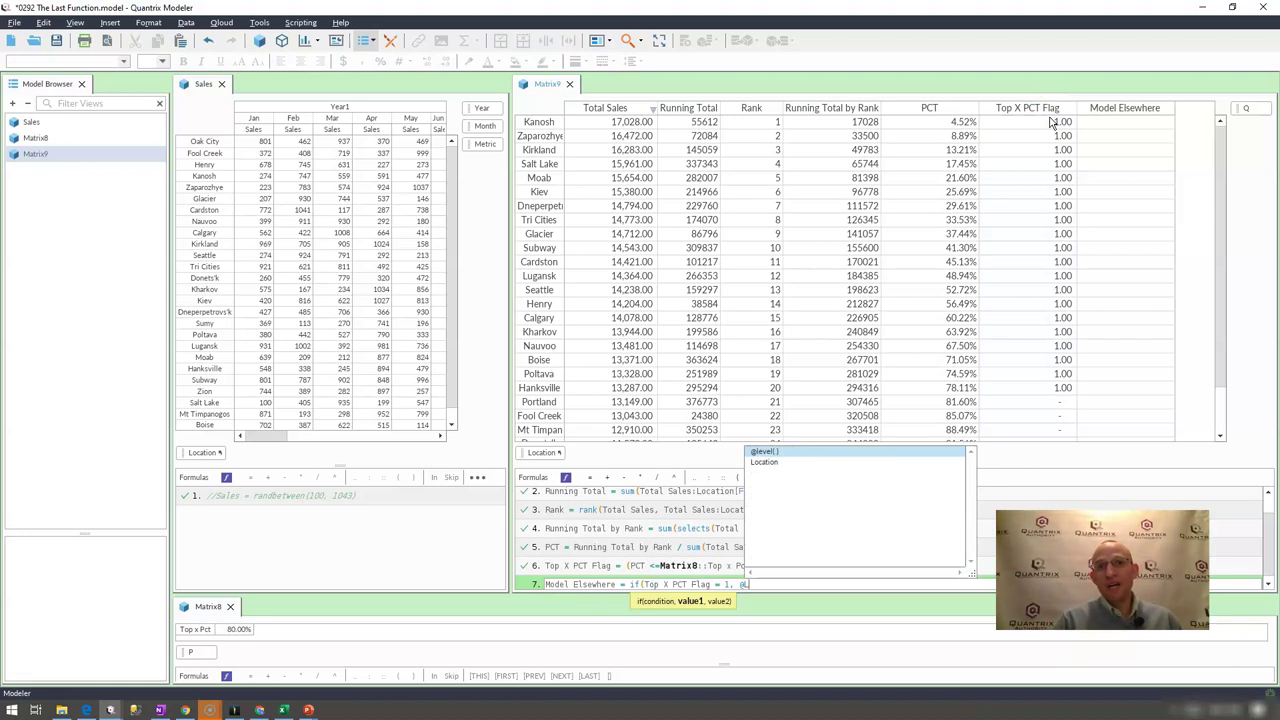
{"action": "key", "text": "Down"}
{"action": "key", "text": "Return"}
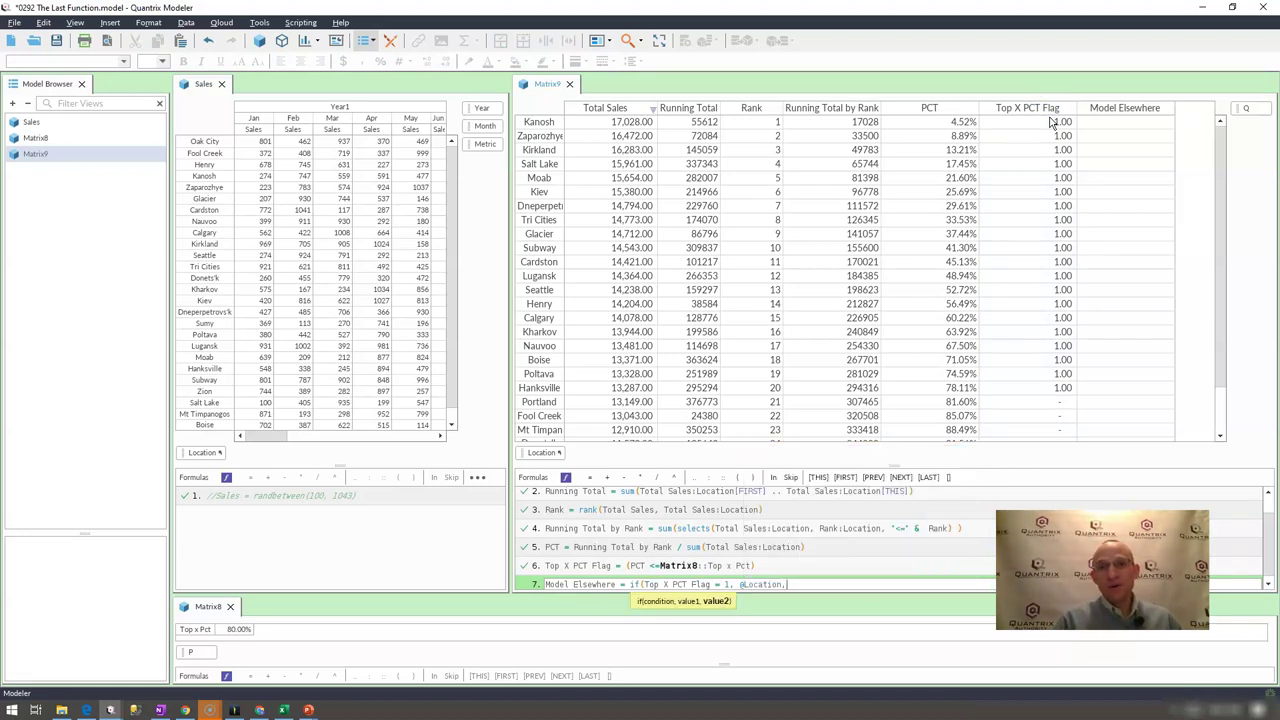
{"action": "type", "text": ", \"\")"}
{"action": "key", "text": "Return"}
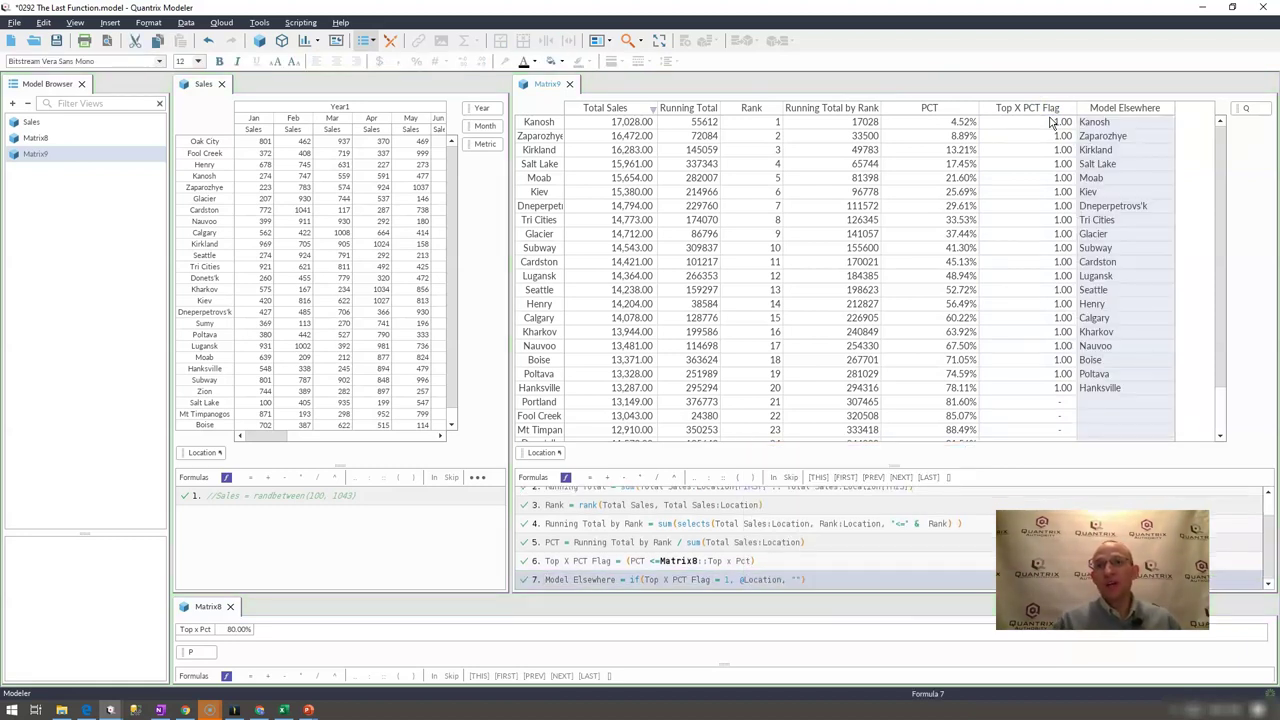
{"action": "left_click_drag", "start_coordinate": [1158, 128], "coordinate": [1098, 375]}
{"action": "left_click", "coordinate": [1090, 262]}
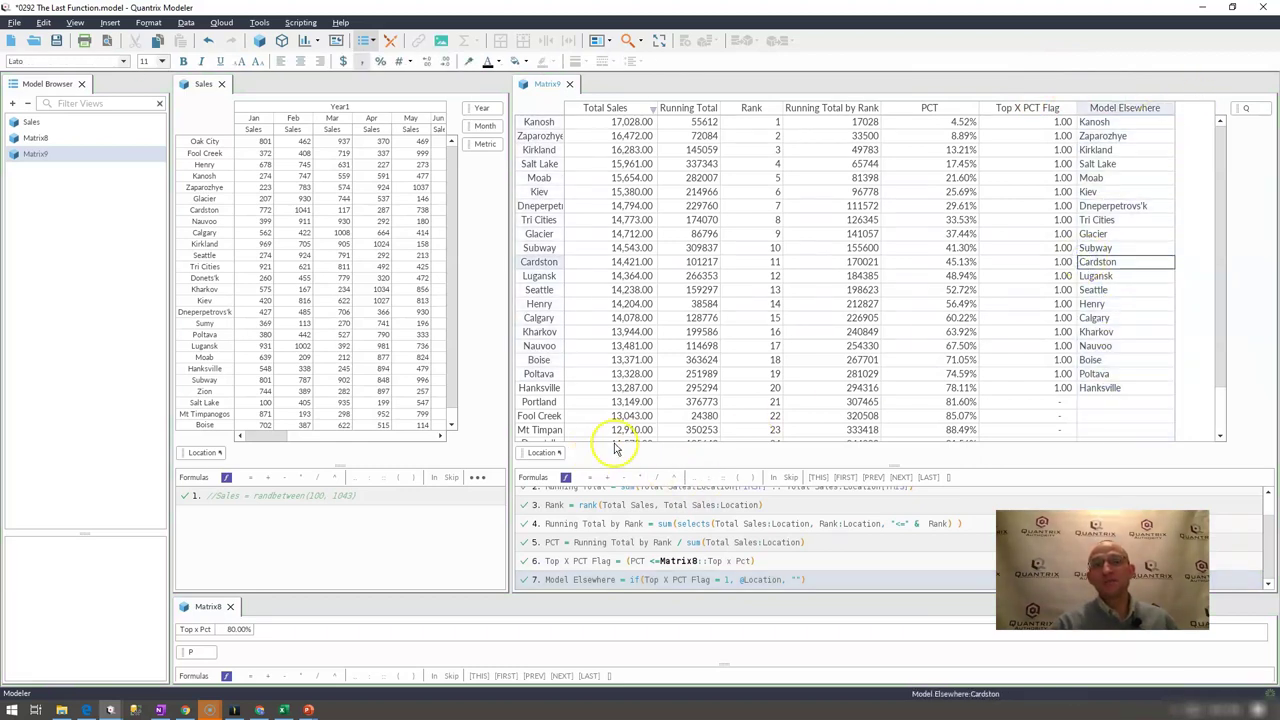
Set Top x Pct to 20 and confirm Kanosh, Zaparozhye, Kirkland and Salt Lake are flagged and listed
{"action": "left_click", "coordinate": [1132, 233]}
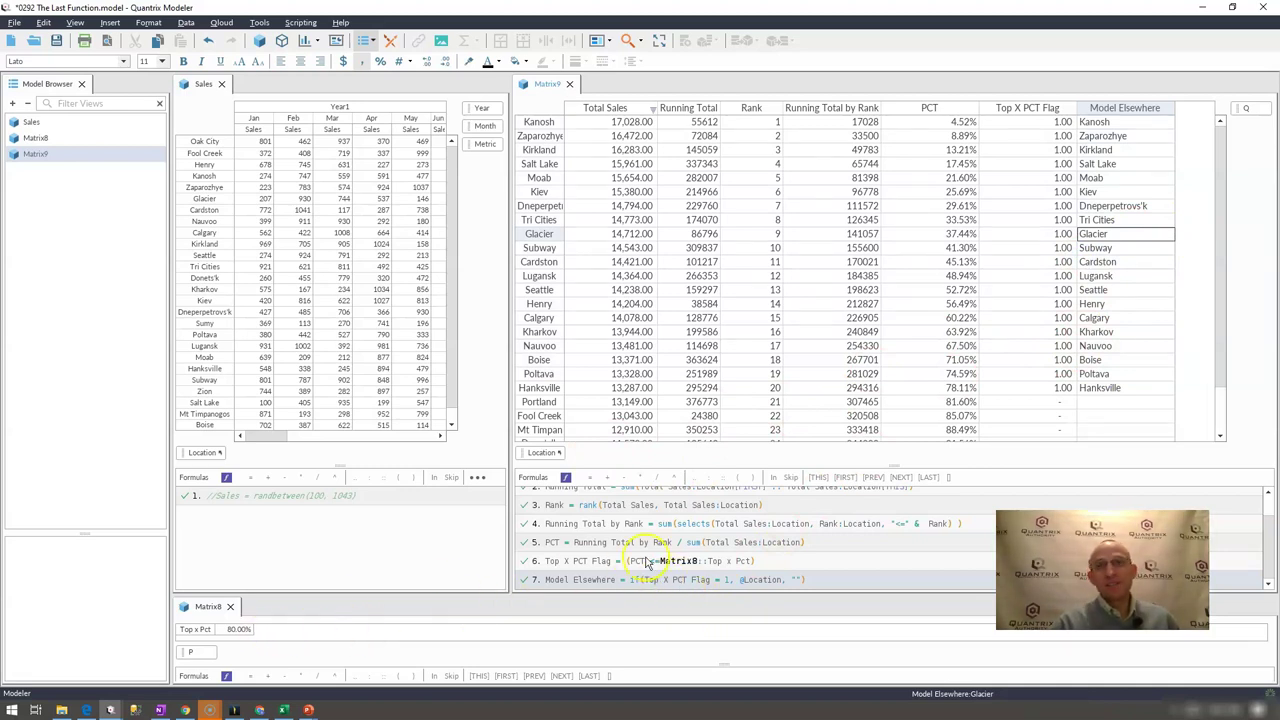
{"action": "left_click", "coordinate": [1057, 289]}
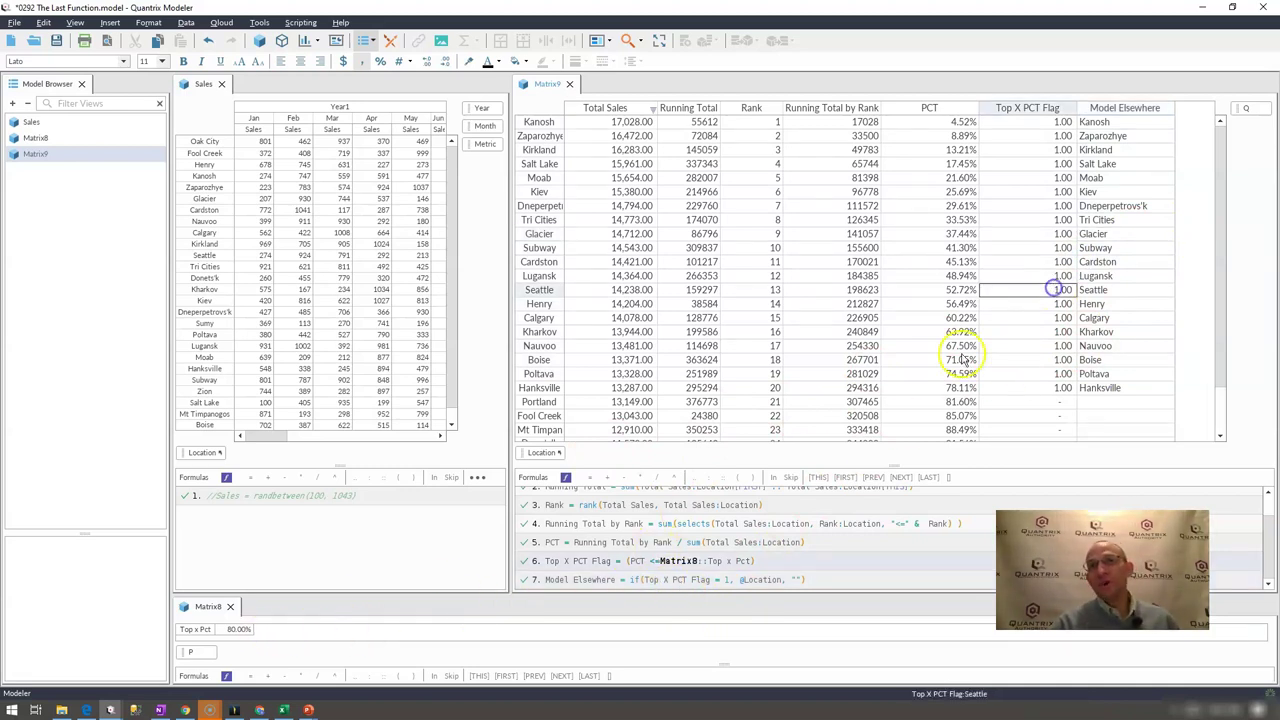
{"action": "left_click", "coordinate": [237, 630]}
{"action": "type", "text": "20"}
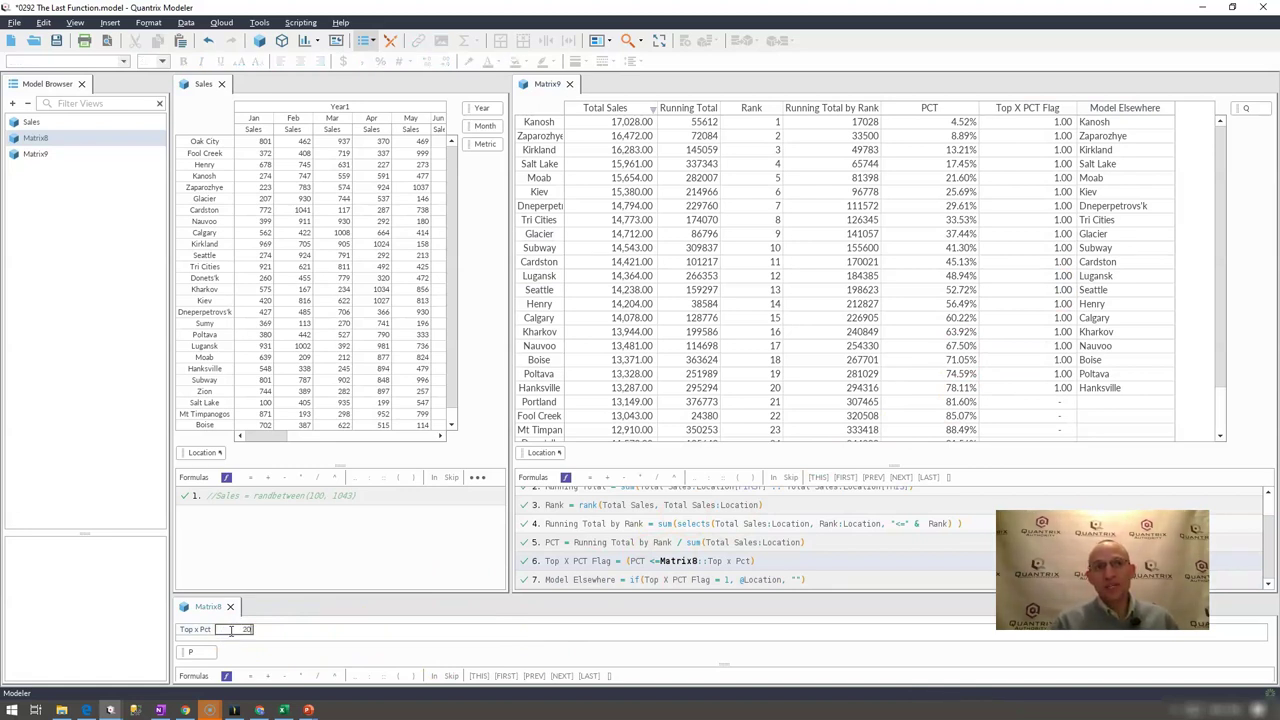
{"action": "key", "text": "Return"}
{"action": "left_click_drag", "start_coordinate": [1062, 121], "coordinate": [1056, 166]}
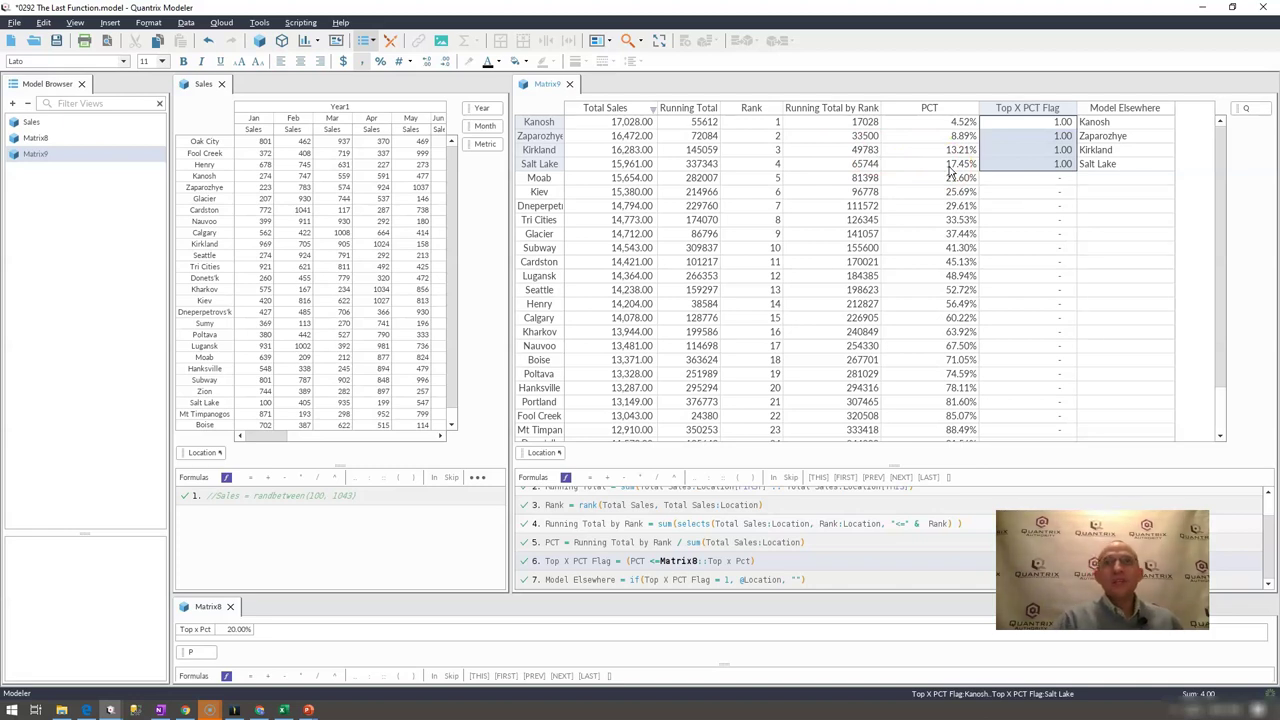
{"action": "left_click_drag", "start_coordinate": [1094, 122], "coordinate": [1094, 172]}
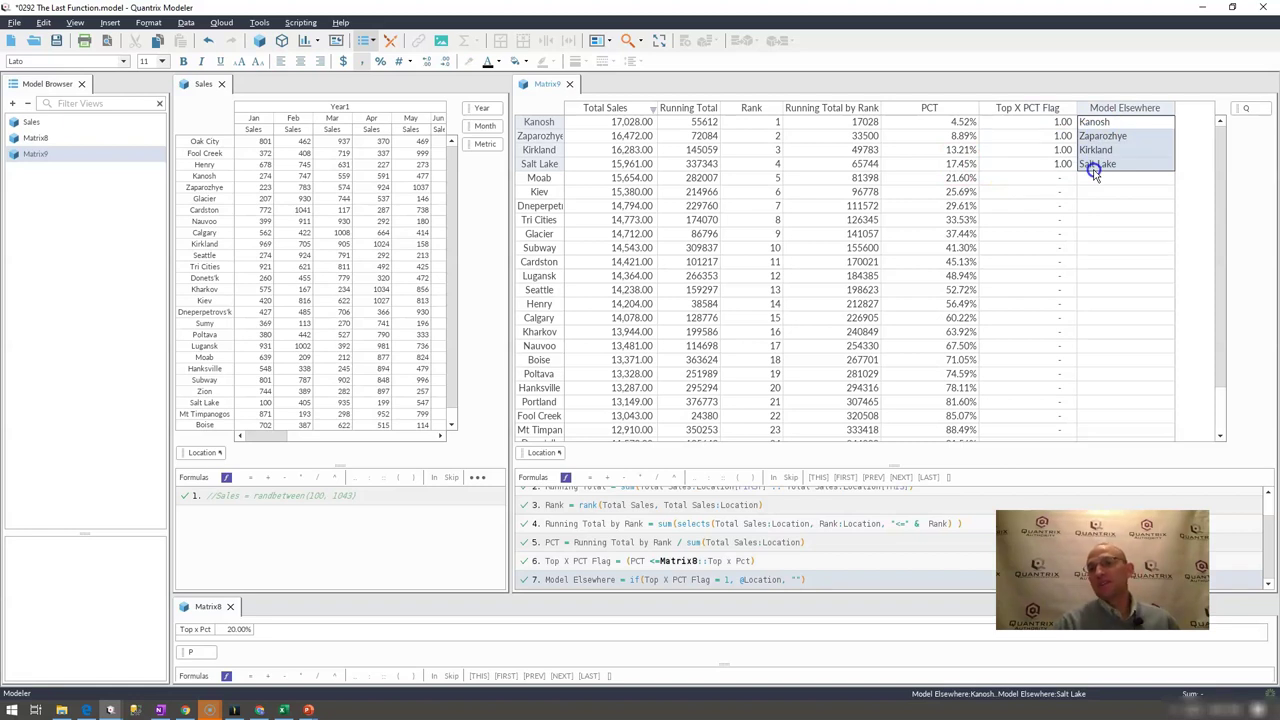
Create a new matrix and rename its D category to Location Top X
{"action": "left_click", "coordinate": [261, 41]}
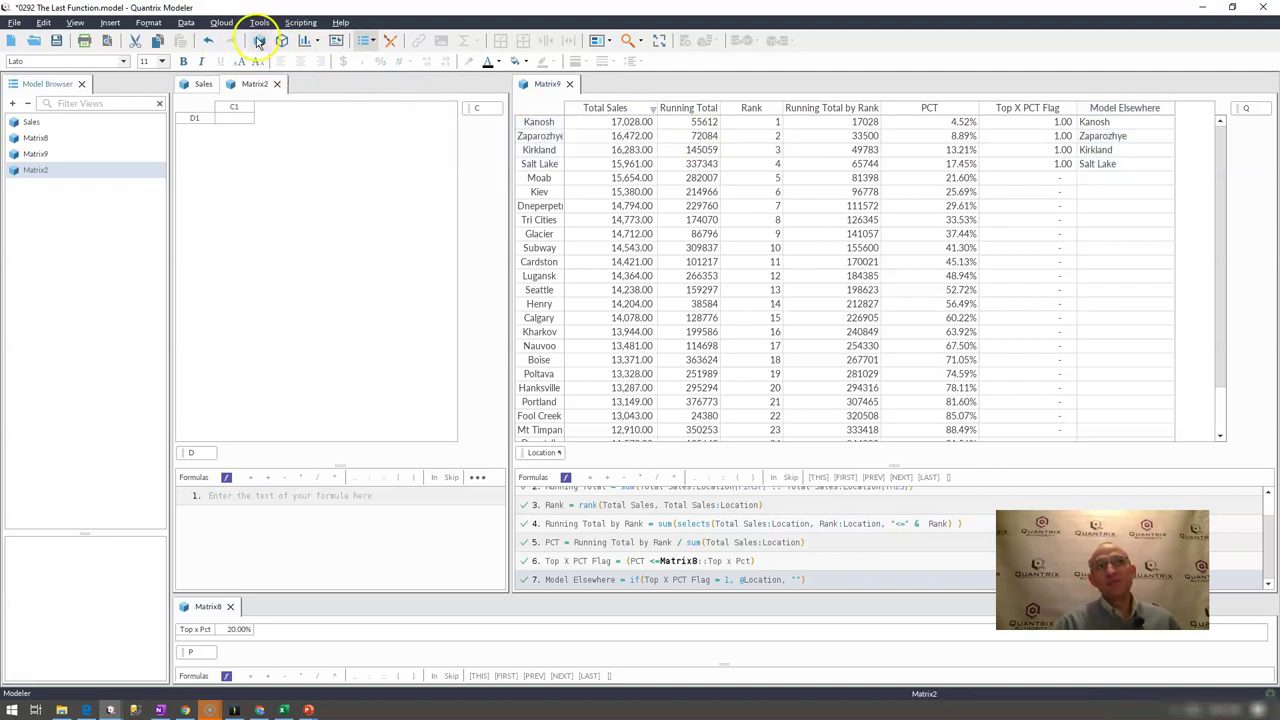
{"action": "left_click", "coordinate": [196, 455]}
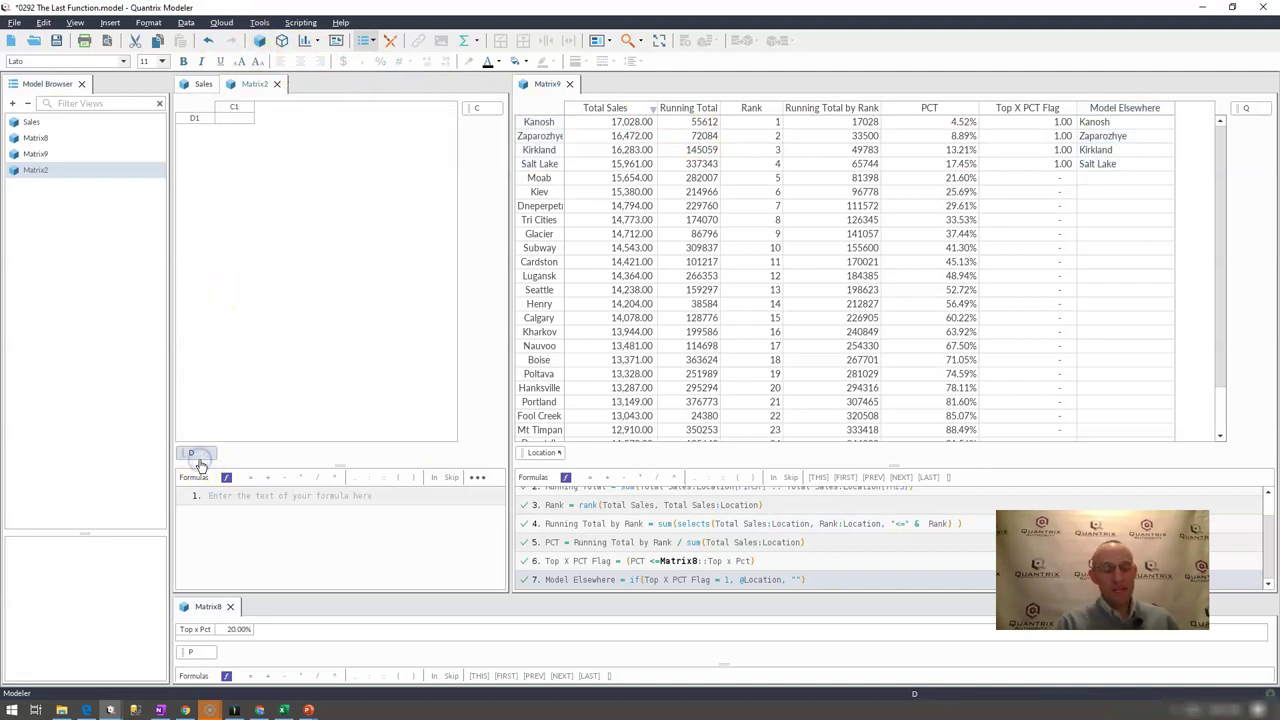
{"action": "type", "text": "Loc"}
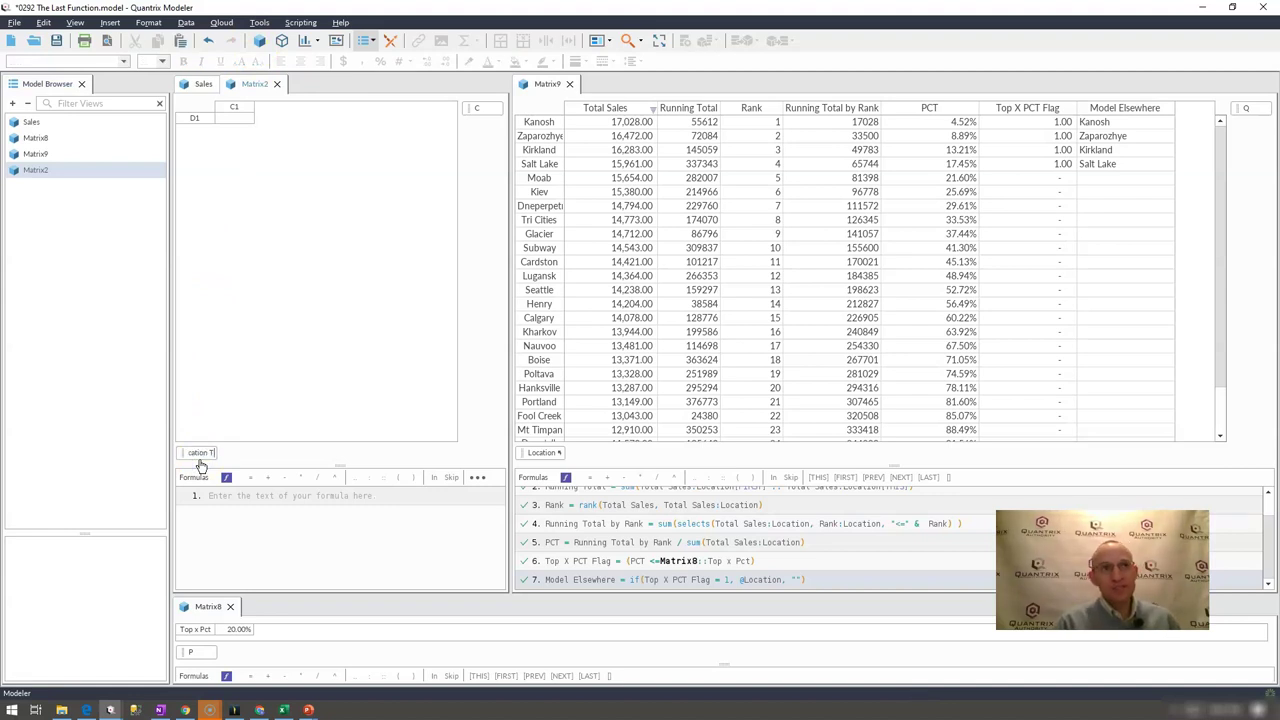
{"action": "type", "text": "ation Top X"}
{"action": "key", "text": "Return"}
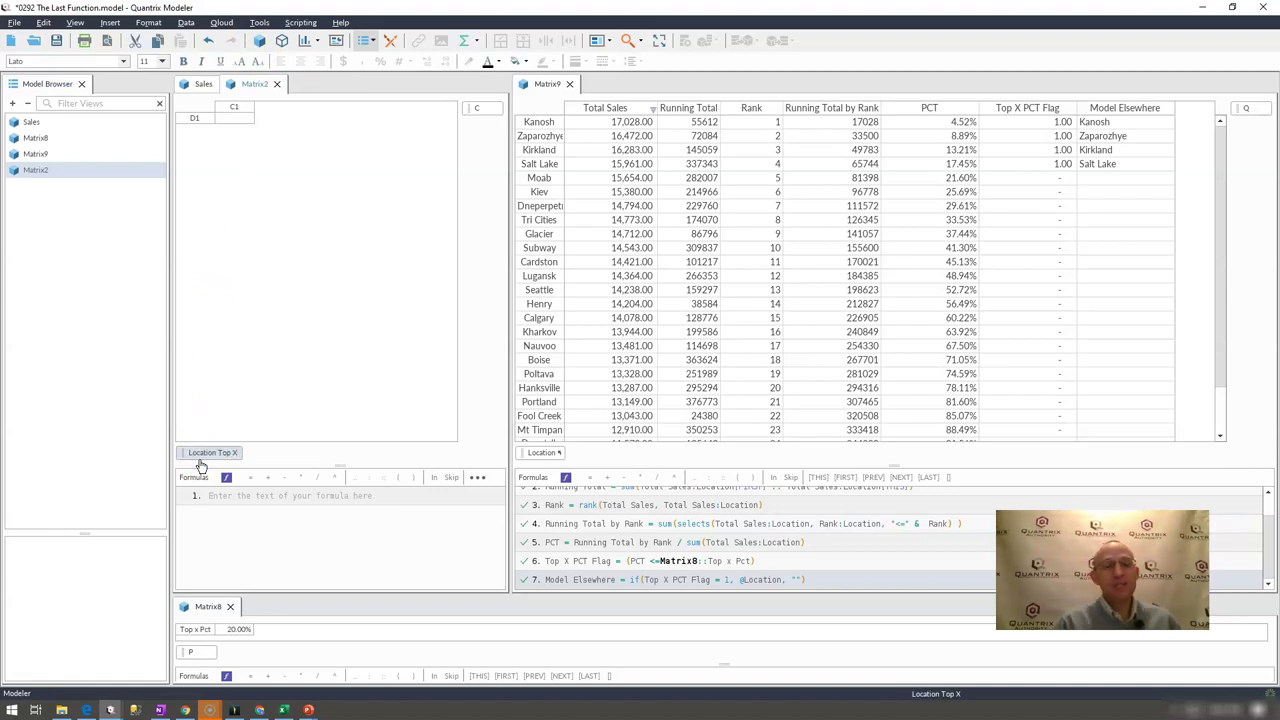
Make Location Top X generate items automatically from Matrix9::Model Elsewhere
{"action": "right_click", "coordinate": [207, 455]}
{"action": "mouse_move", "coordinate": [290, 542]}
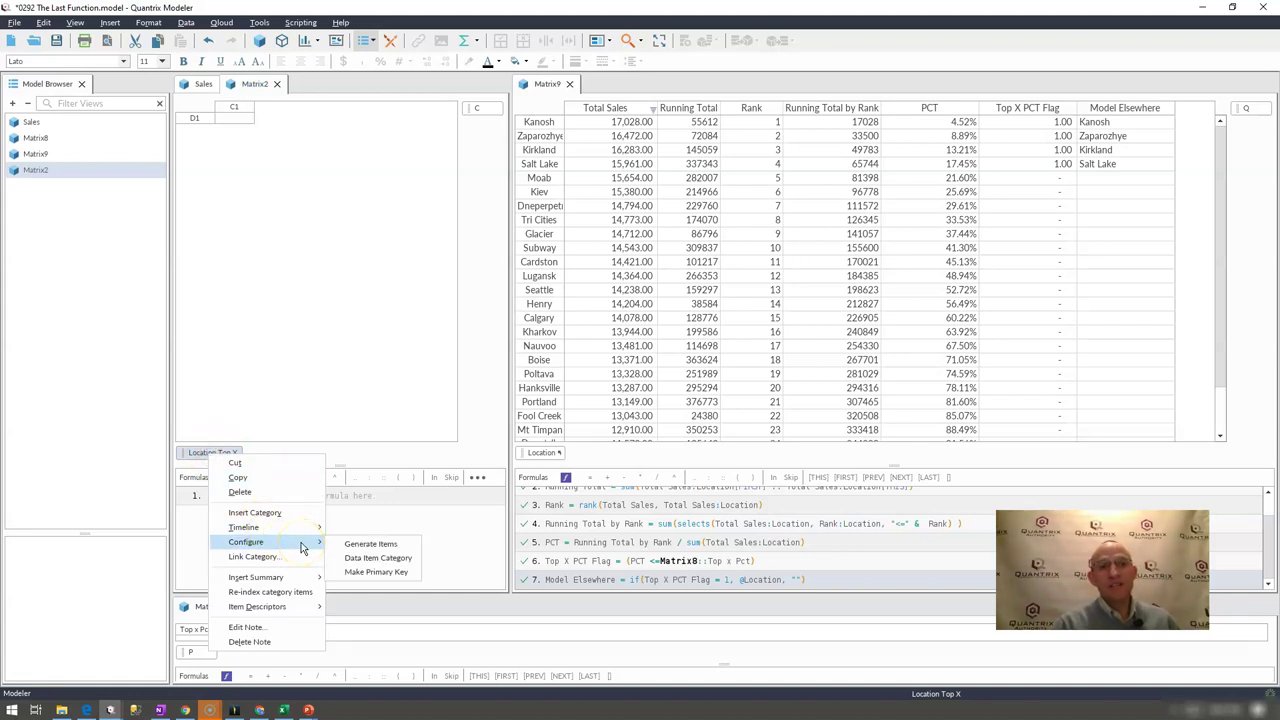
{"action": "left_click", "coordinate": [370, 544]}
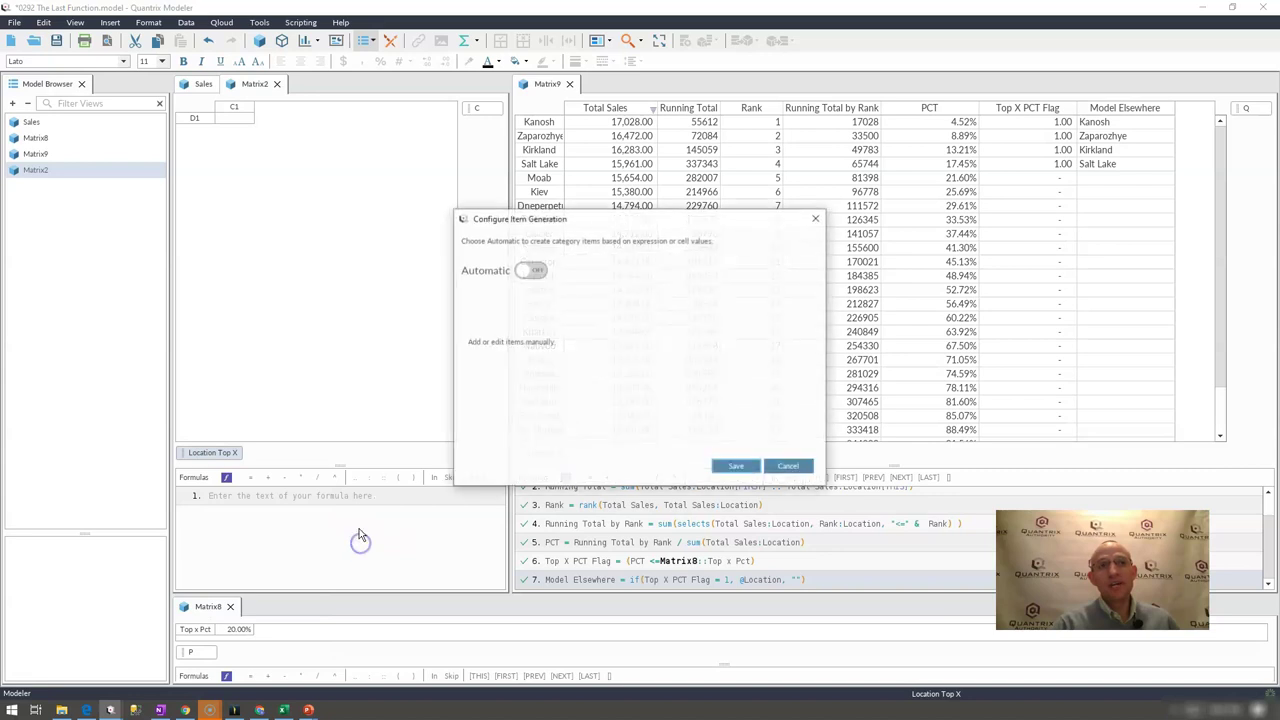
{"action": "left_click", "coordinate": [530, 270]}
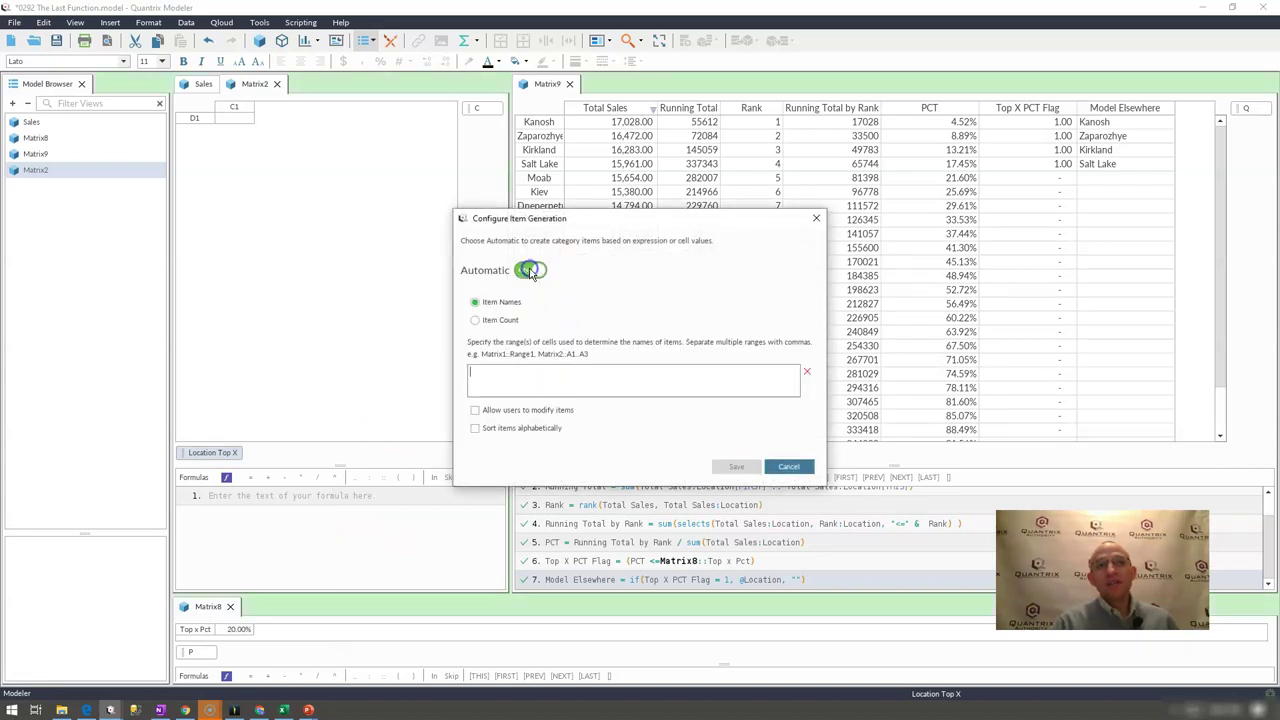
{"action": "left_click", "coordinate": [521, 374]}
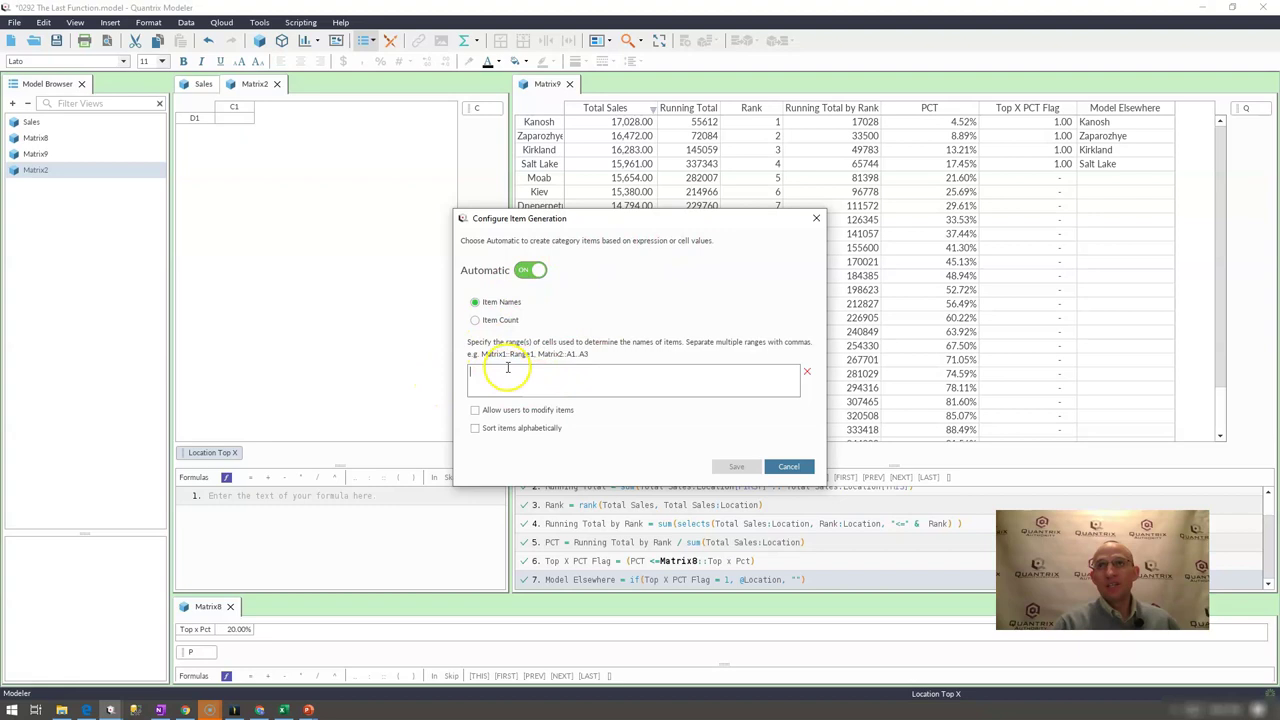
{"action": "type", "text": "matri"}
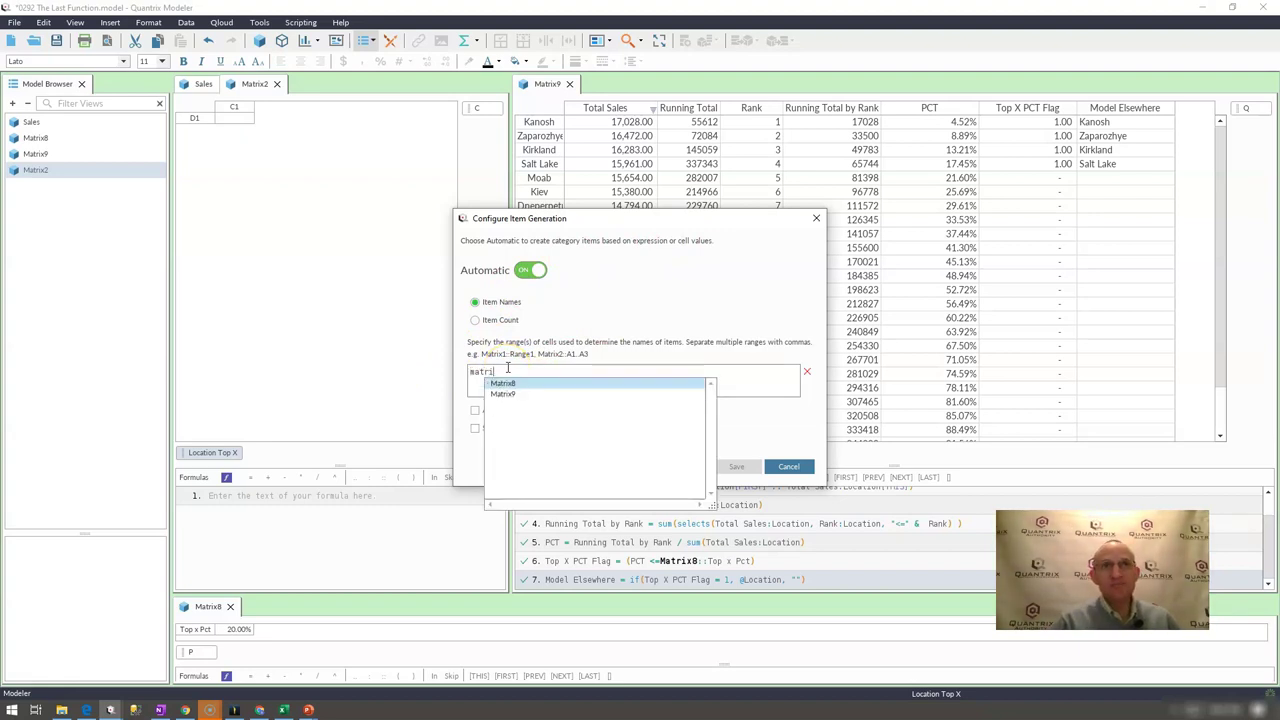
{"action": "key", "text": "Down"}
{"action": "key", "text": "Return"}
{"action": "type", "text": "mo"}
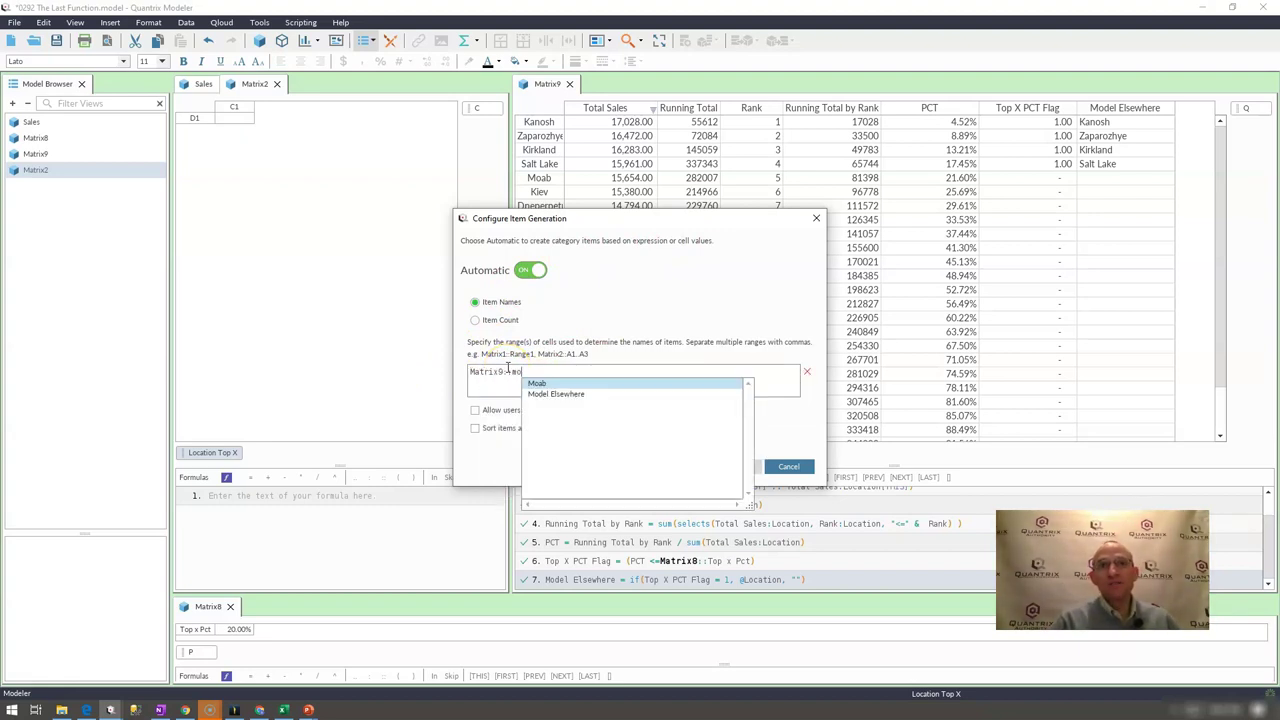
{"action": "key", "text": "Down"}
{"action": "key", "text": "Return"}
{"action": "left_click", "coordinate": [737, 468]}
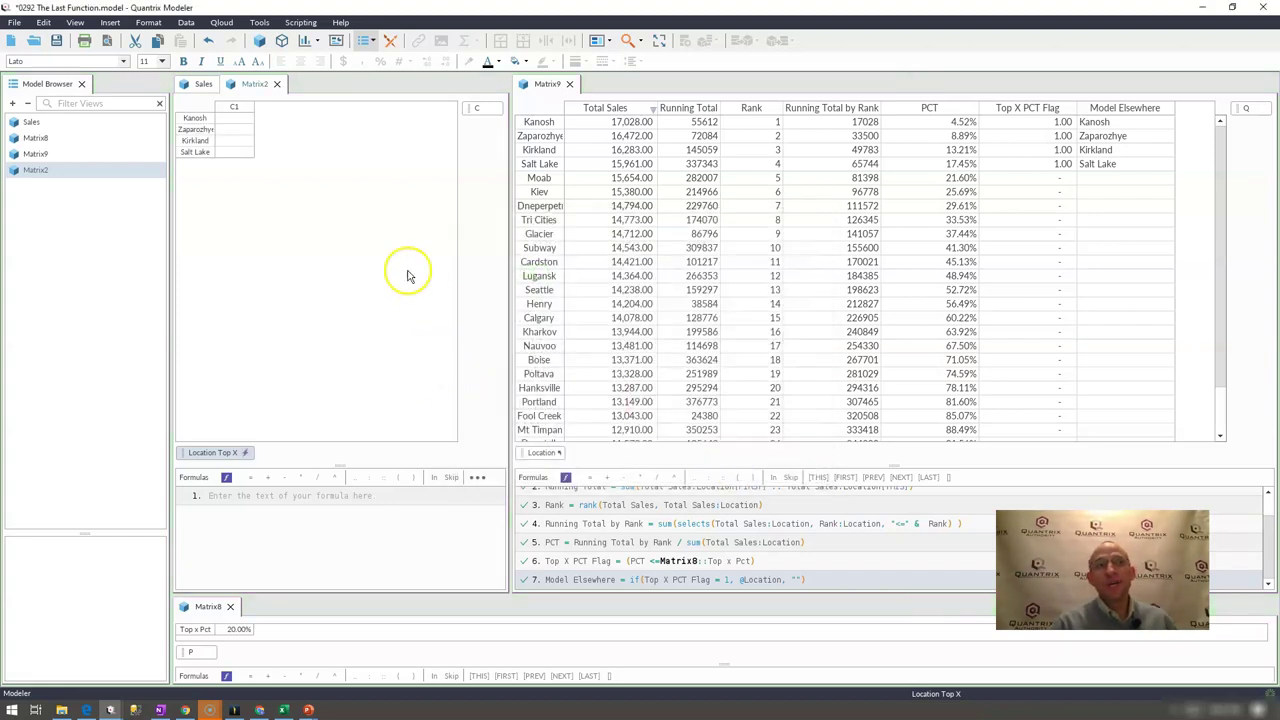
Try Top x Pct at 60% then 5%, leaving only Kanosh in Location Top X
{"action": "left_click_drag", "start_coordinate": [188, 118], "coordinate": [193, 160]}
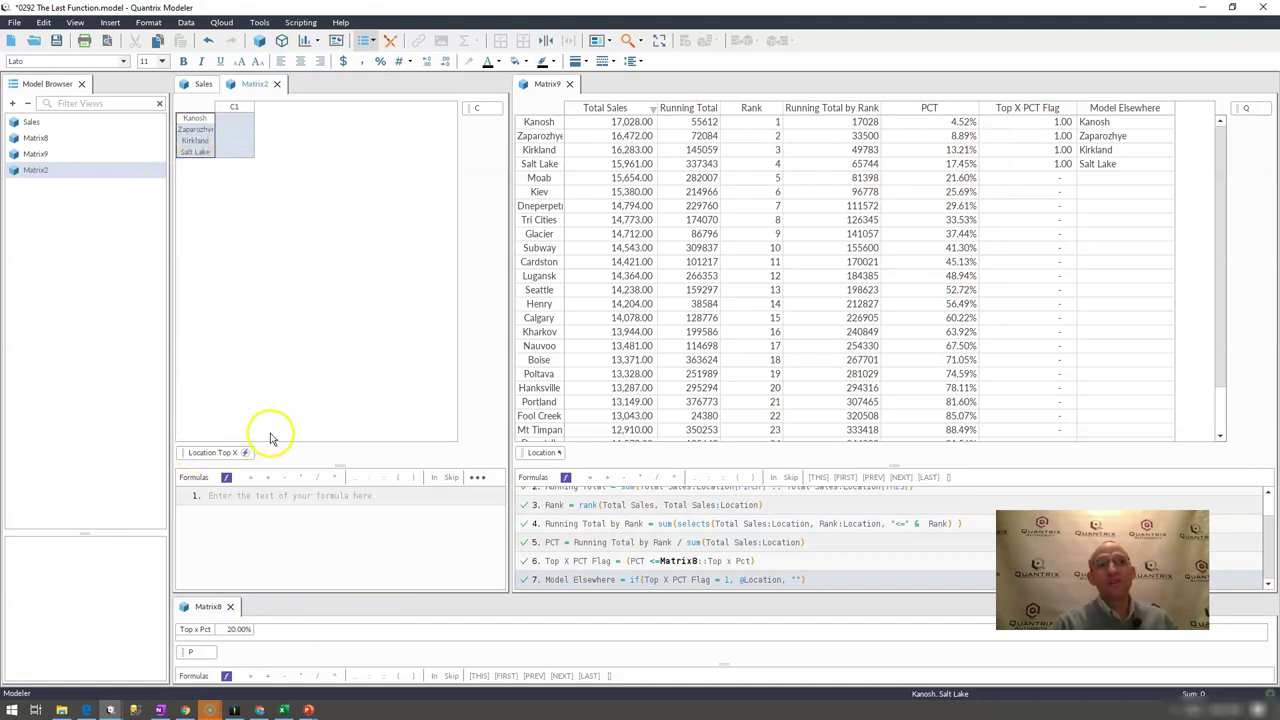
{"action": "left_click", "coordinate": [236, 629]}
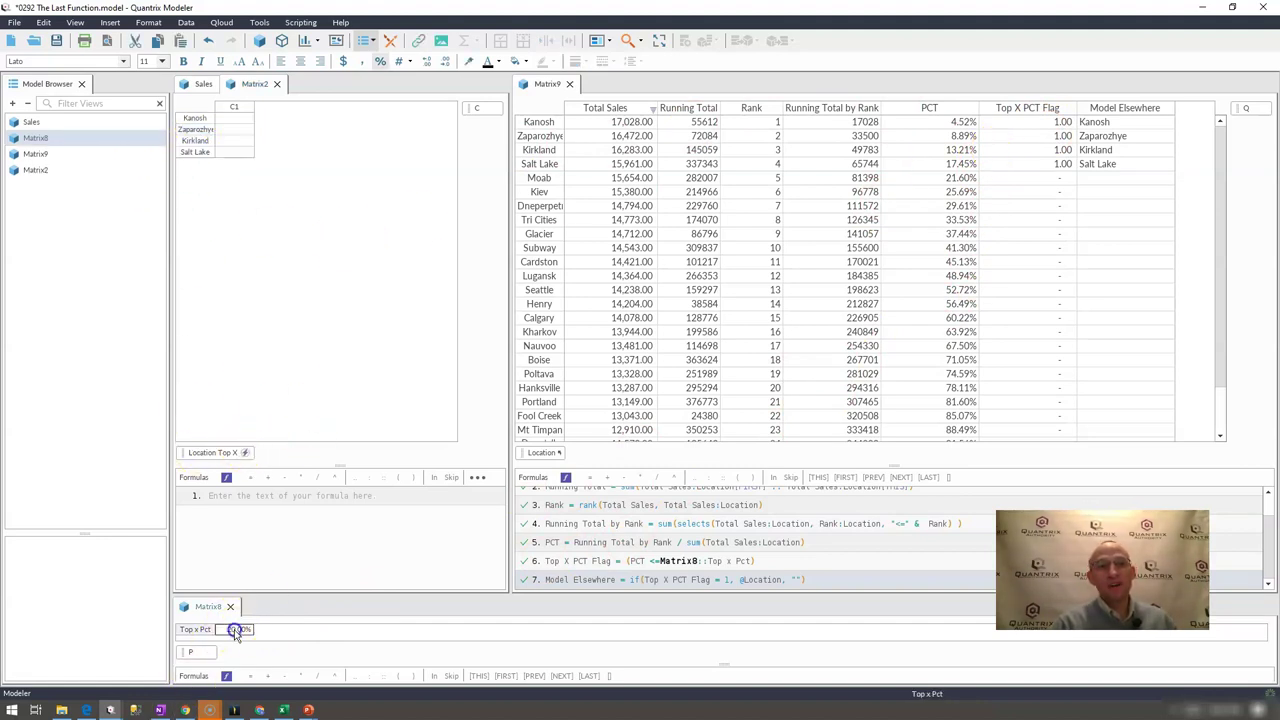
{"action": "type", "text": "60"}
{"action": "key", "text": "Return"}
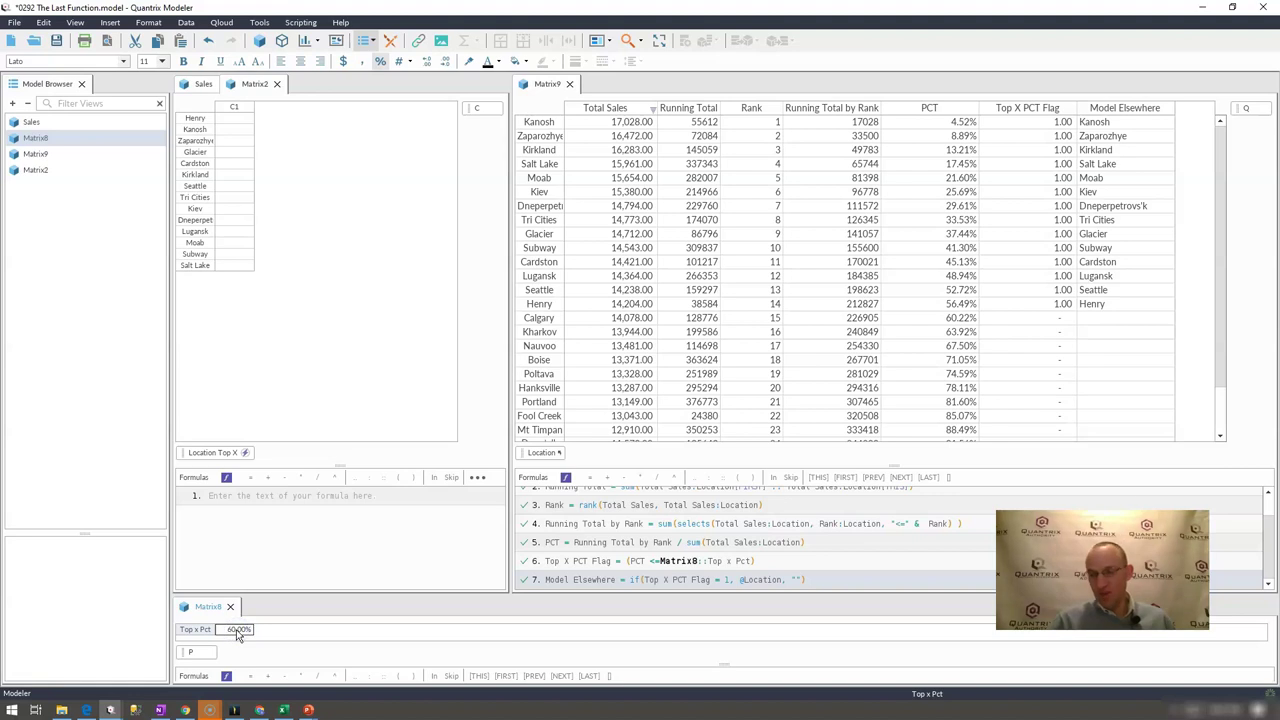
{"action": "type", "text": "5"}
{"action": "key", "text": "Return"}
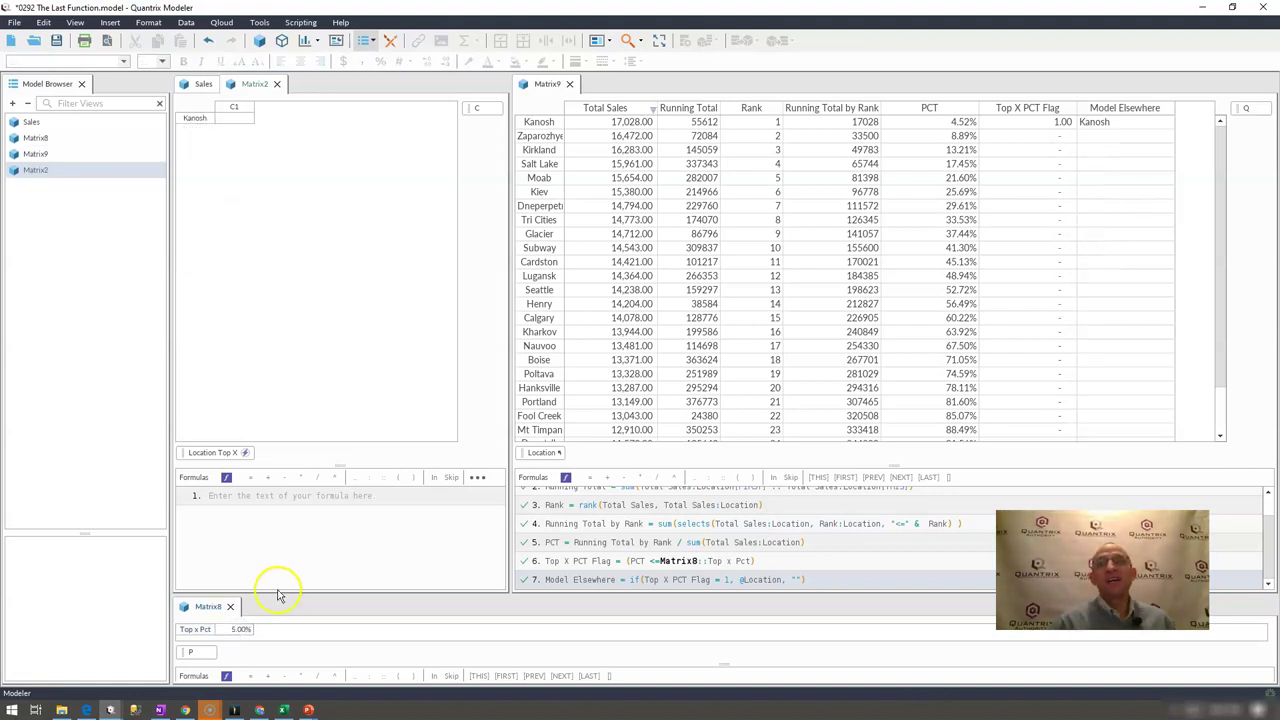
{"action": "left_click", "coordinate": [958, 123]}
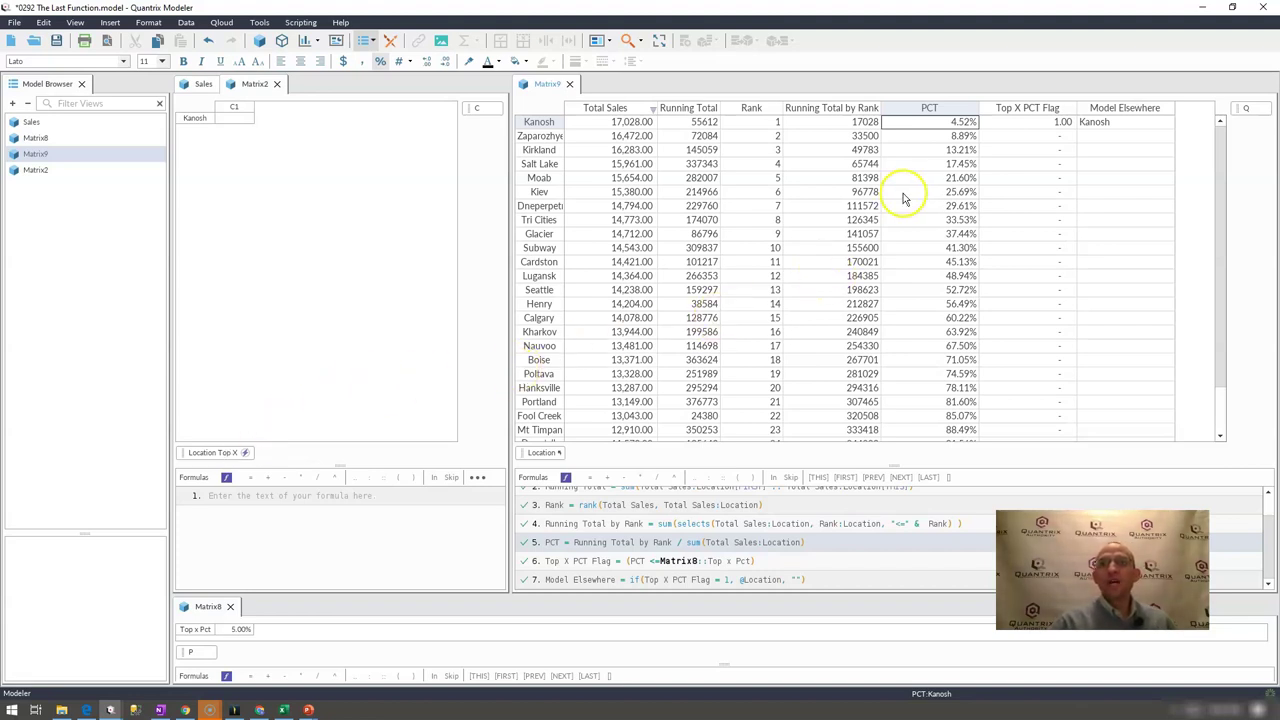
{"action": "left_click", "coordinate": [1058, 121]}
{"action": "left_click", "coordinate": [1087, 122]}
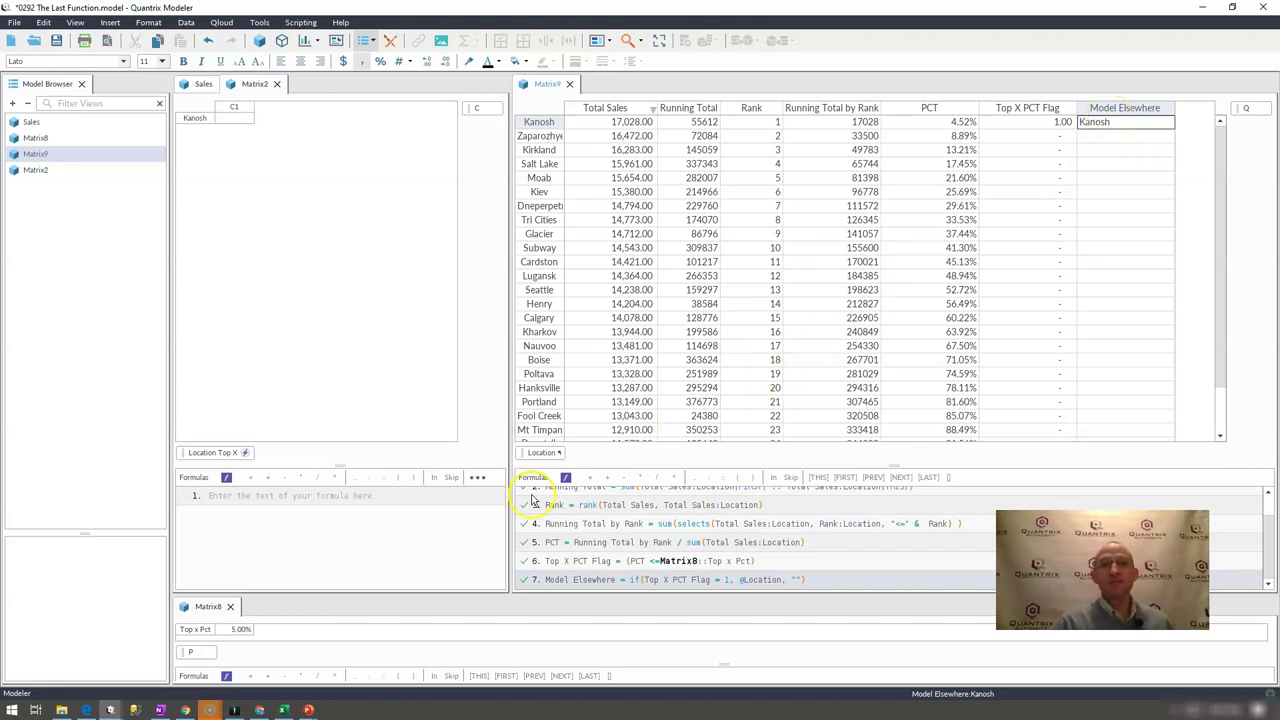
{"action": "right_click", "coordinate": [237, 454]}
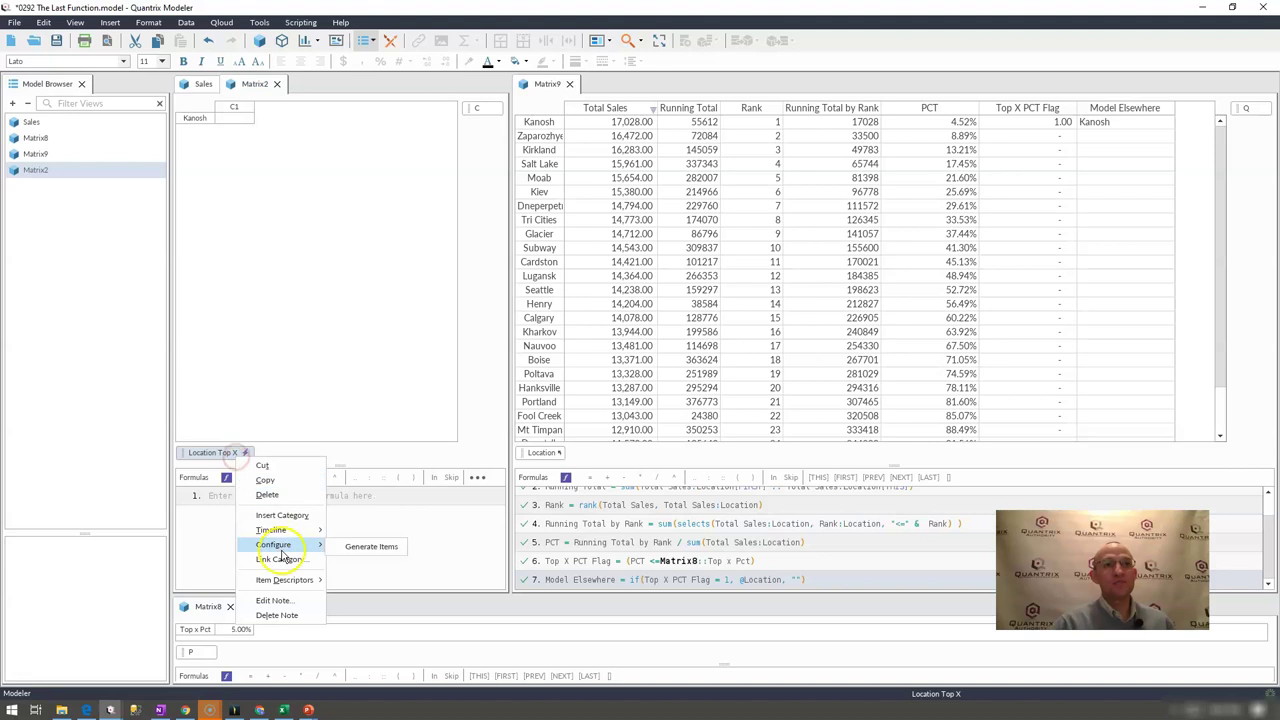
{"action": "left_click", "coordinate": [370, 546]}
{"action": "left_click", "coordinate": [516, 268]}
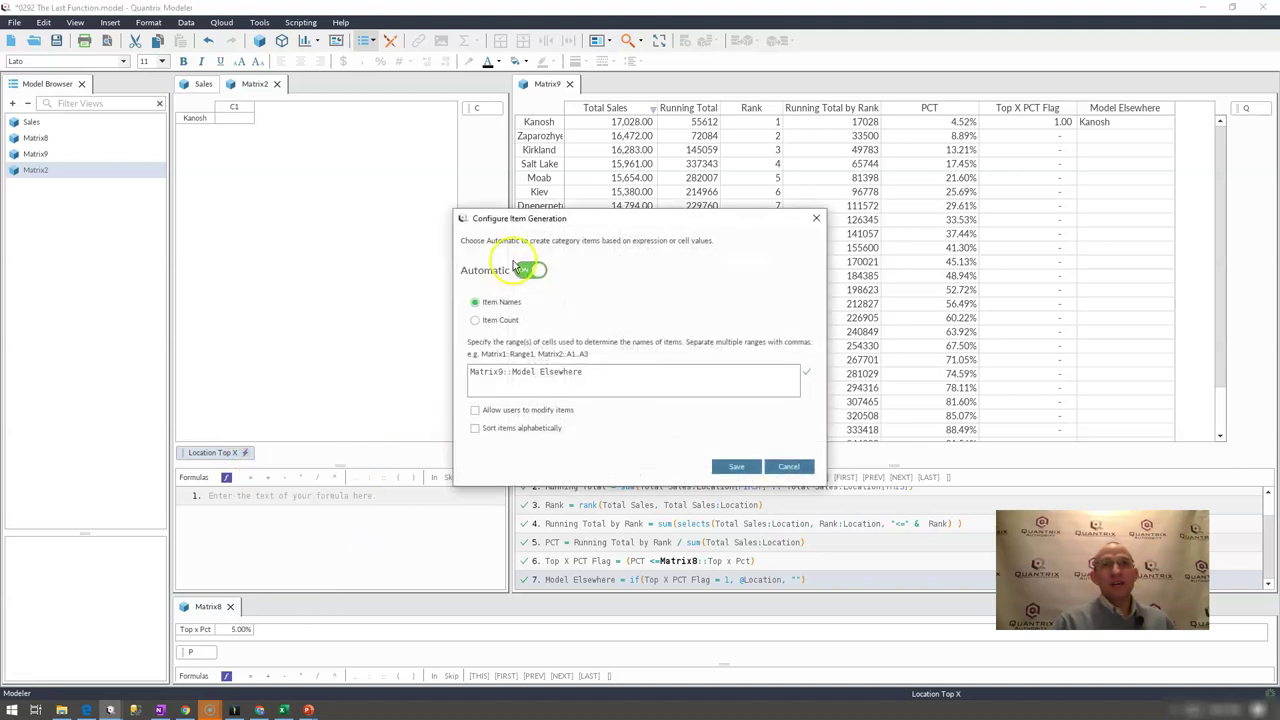
{"action": "left_click", "coordinate": [736, 466]}
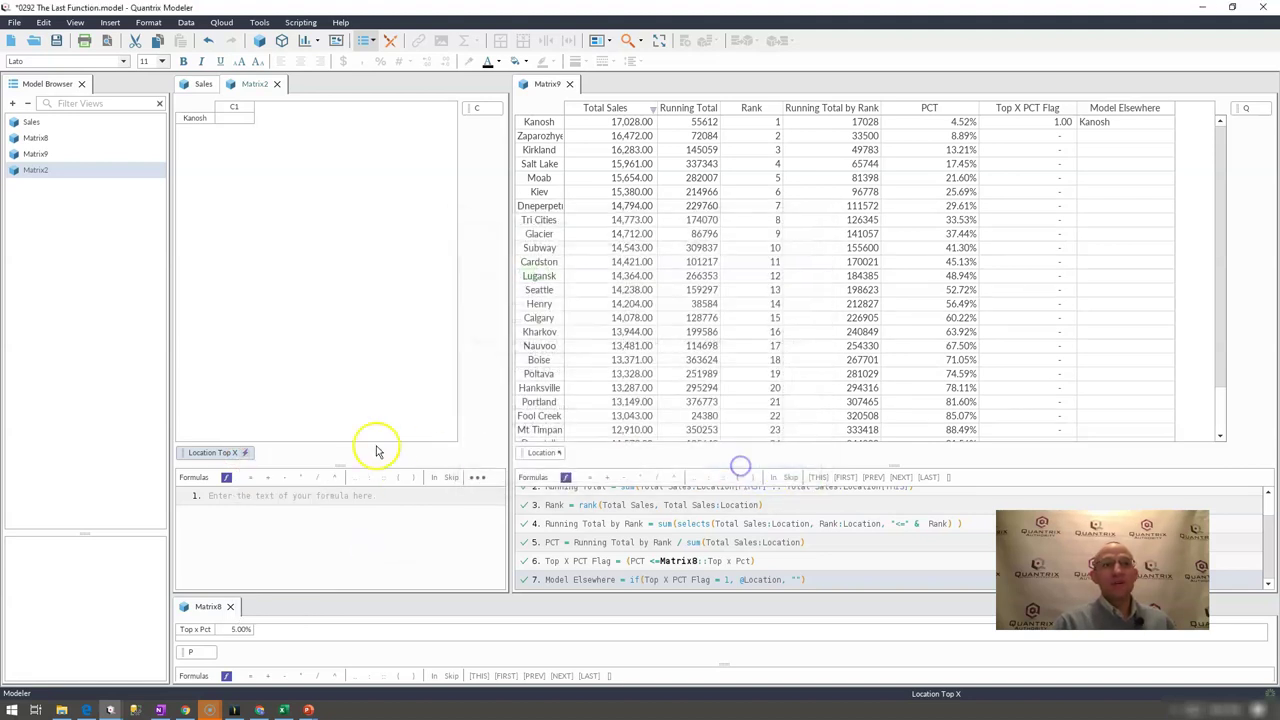